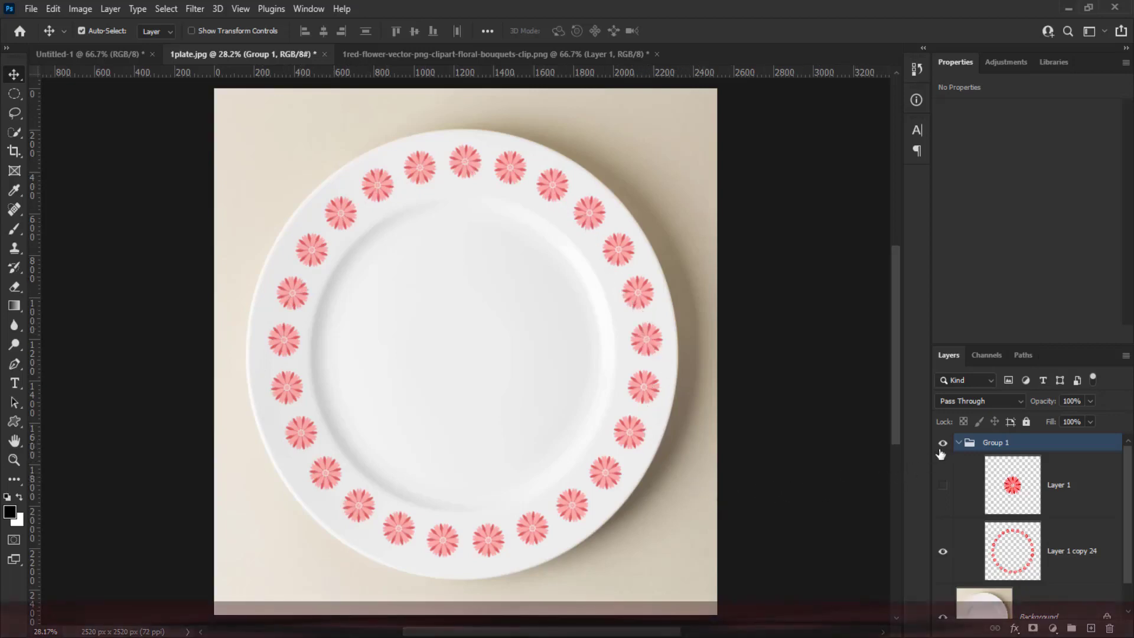
pyautogui.click(958, 442)
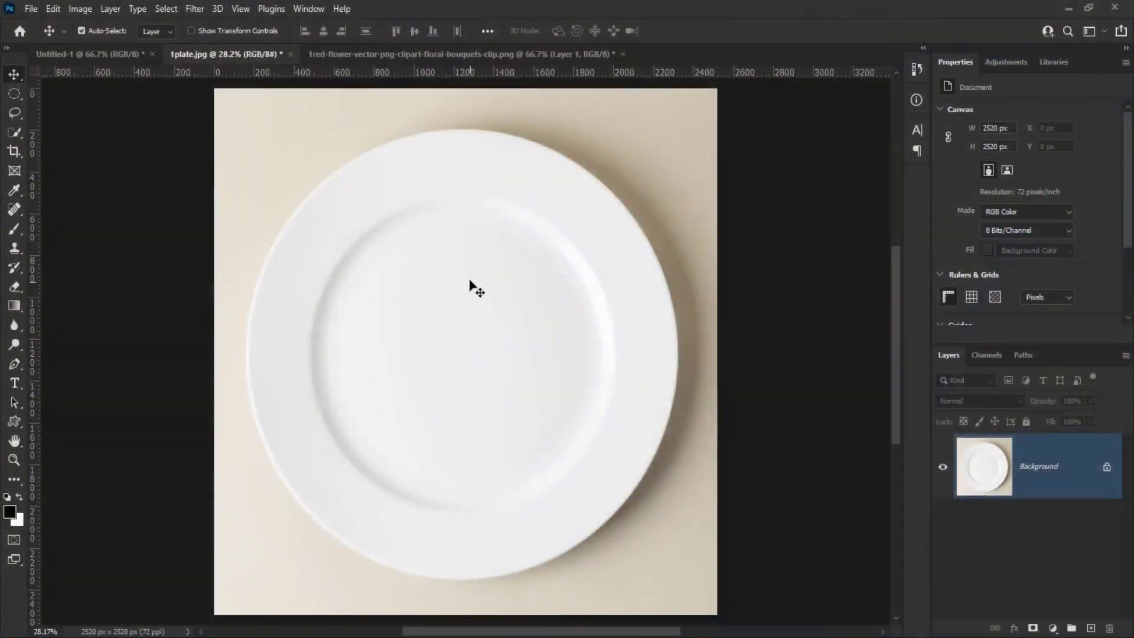
# - Copy the red flower layer from the flower PNG document into 1plate.jpg, placing it on the plate
pyautogui.click(384, 56)
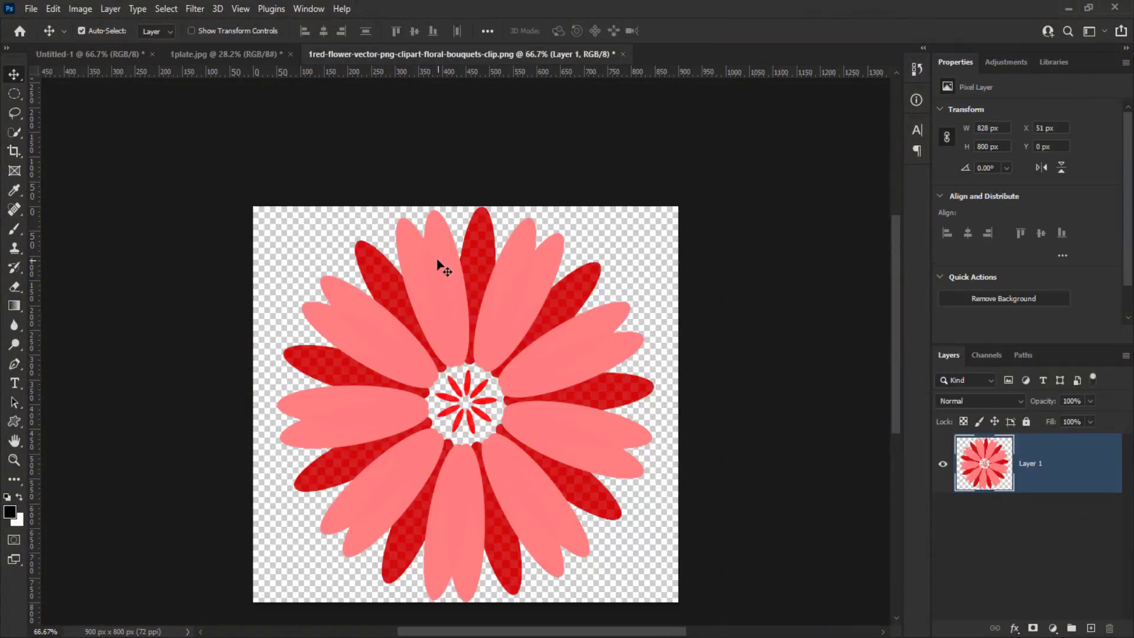
pyautogui.moveTo(440, 264); pyautogui.dragTo(293, 78)
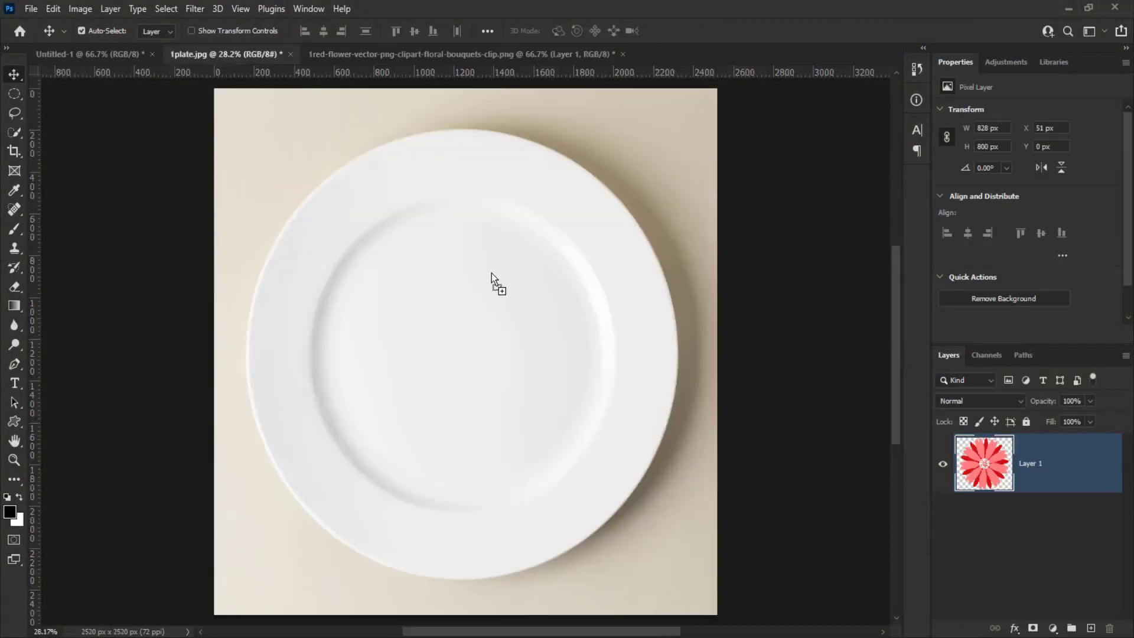
pyautogui.moveTo(492, 273); pyautogui.dragTo(490, 270)
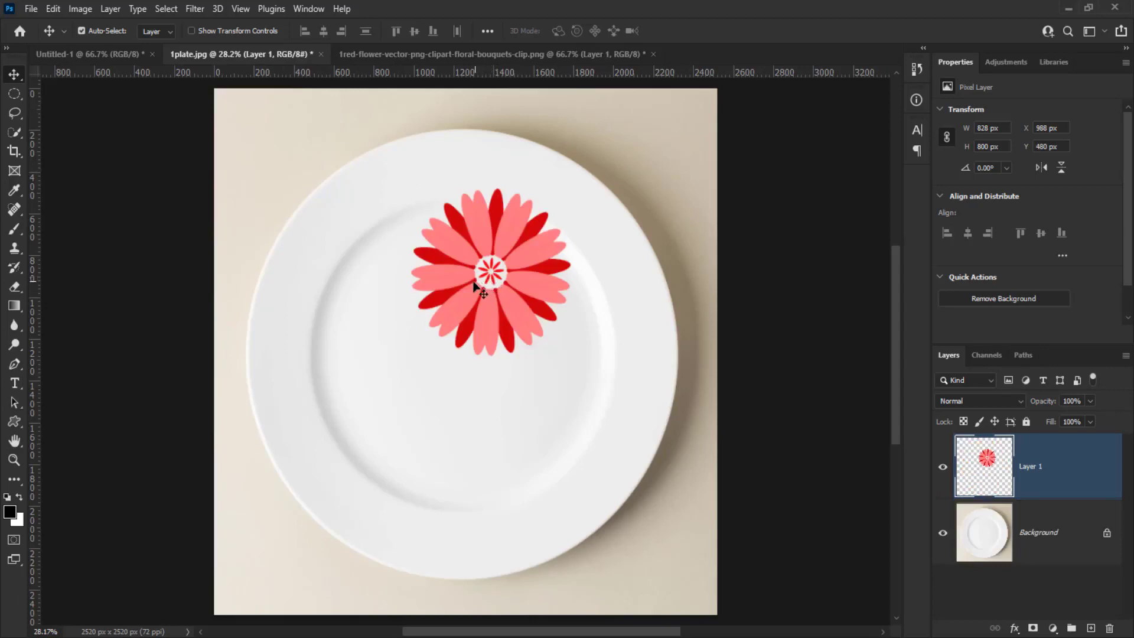
# - Scale the flower down with Free Transform to about 182 × 176 px and place it on the plate's upper-left rim
pyautogui.hotkey('ctrl', 't')
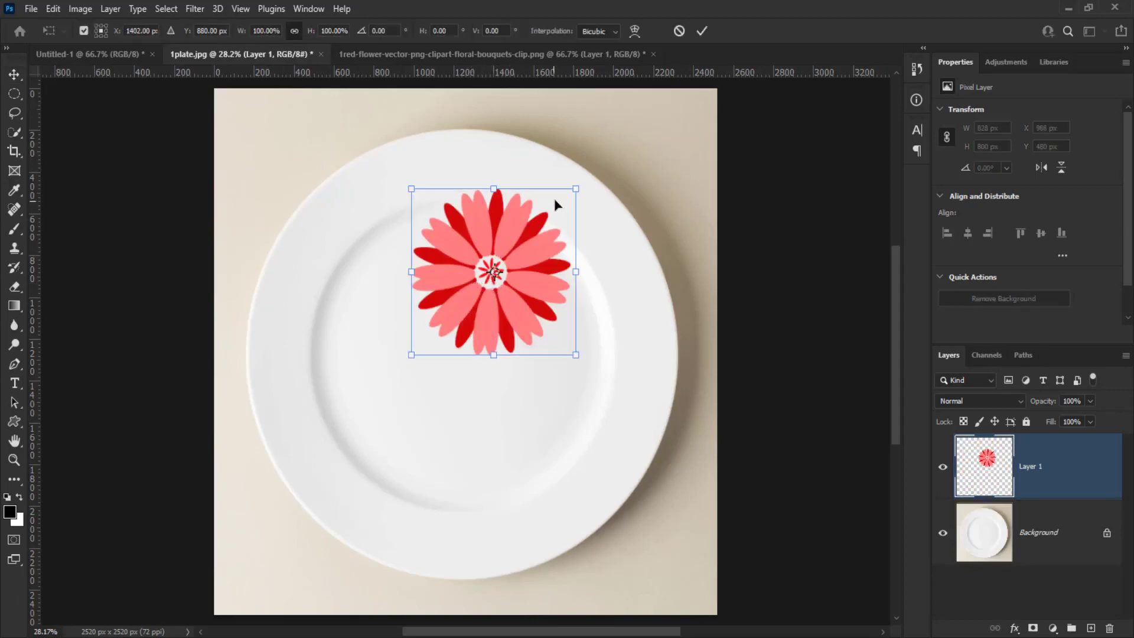
pyautogui.moveTo(572, 190); pyautogui.dragTo(387, 203)
pyautogui.press('Return')
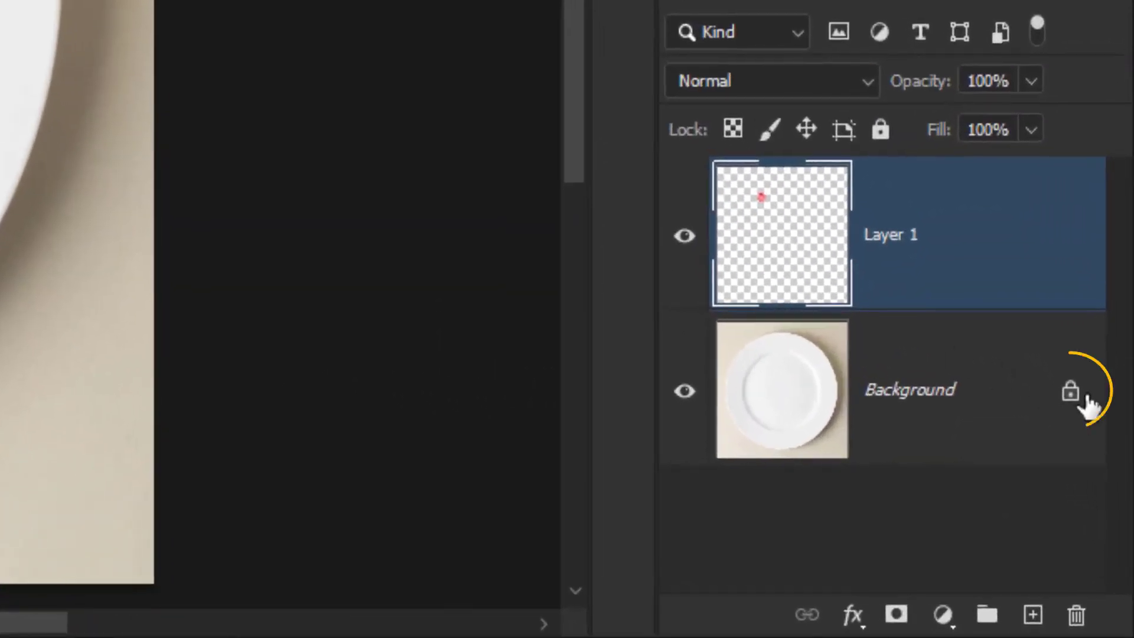
# - Unlock the Background plate layer and show its transform controls
pyautogui.click(951, 388)
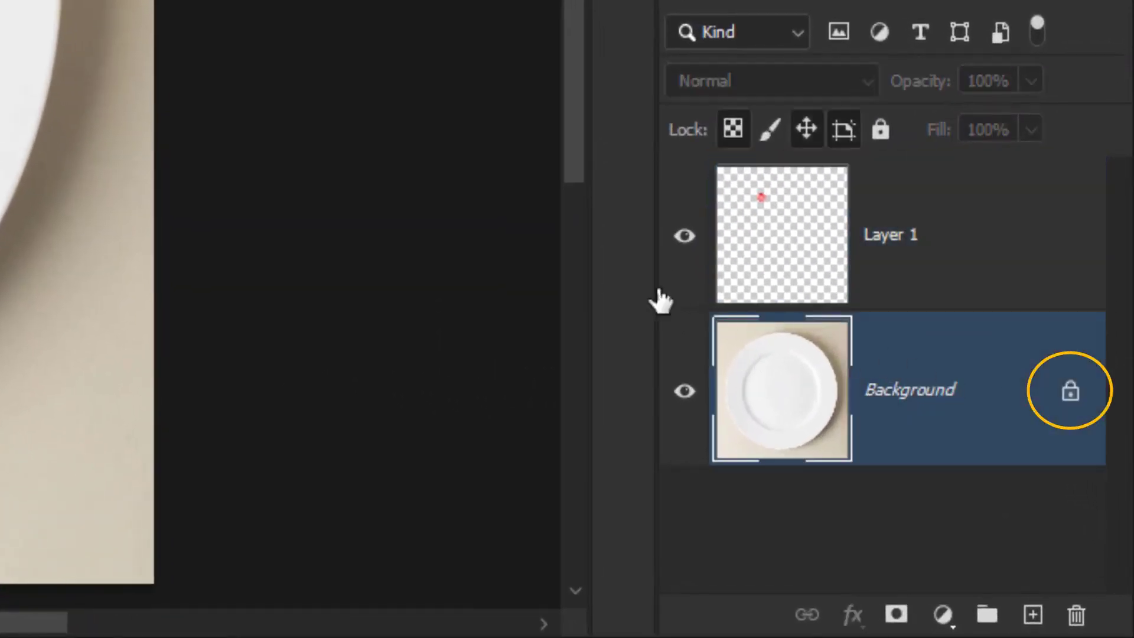
pyautogui.click(1072, 393)
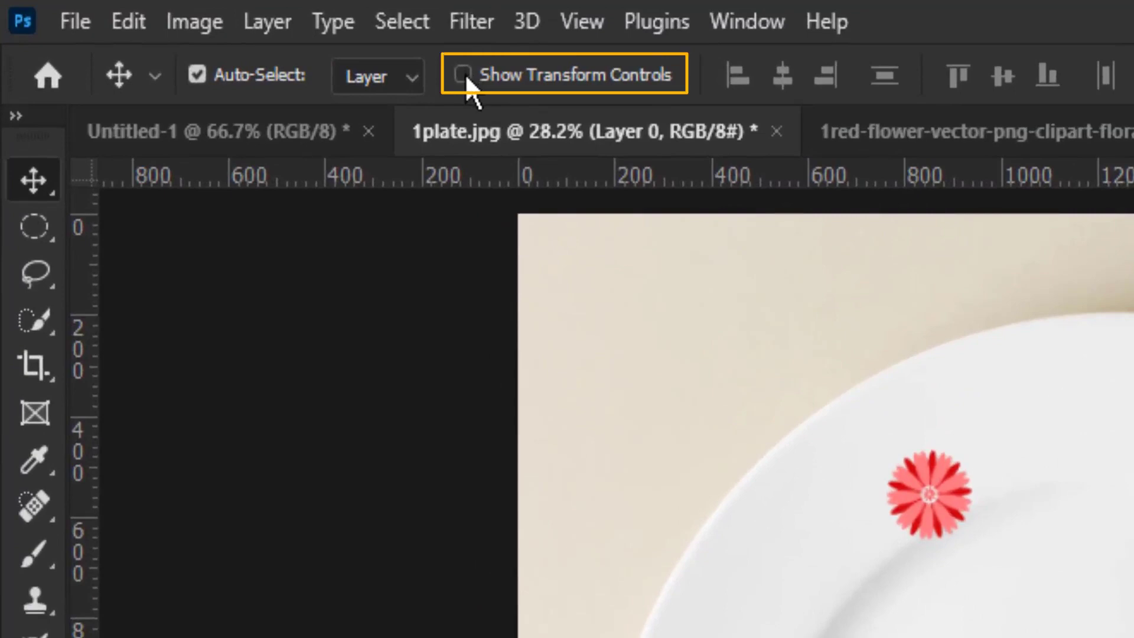
pyautogui.click(463, 75)
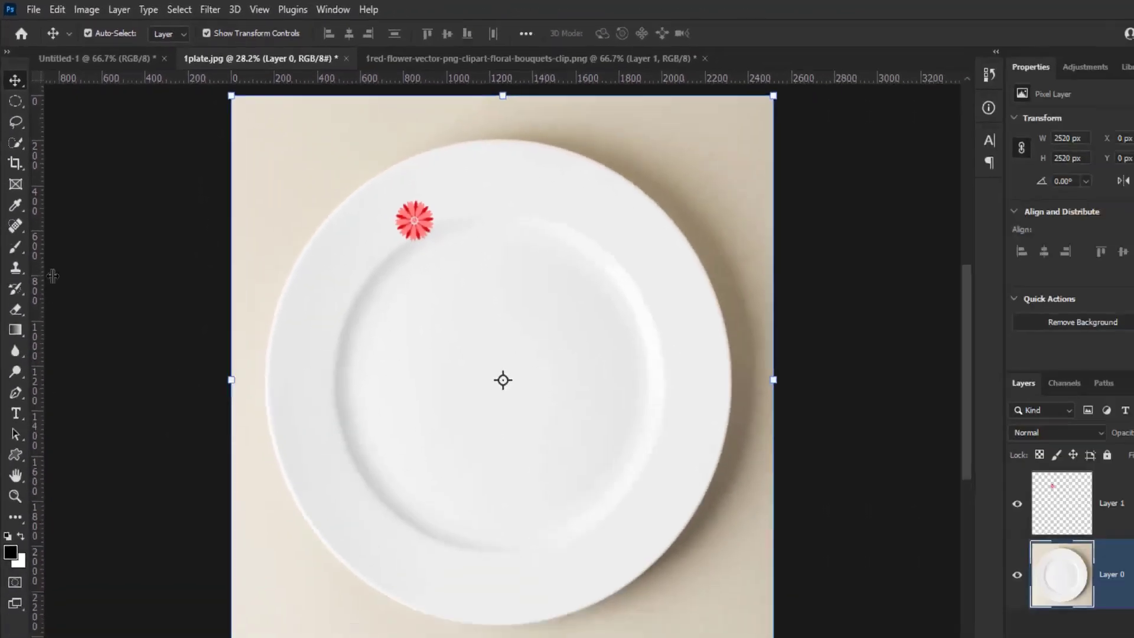
# - Place a vertical and a horizontal guide through the plate layer's centre mark and hide the transform controls
pyautogui.moveTo(76, 540); pyautogui.dragTo(982, 440)
pyautogui.moveTo(466, 210); pyautogui.dragTo(467, 210)
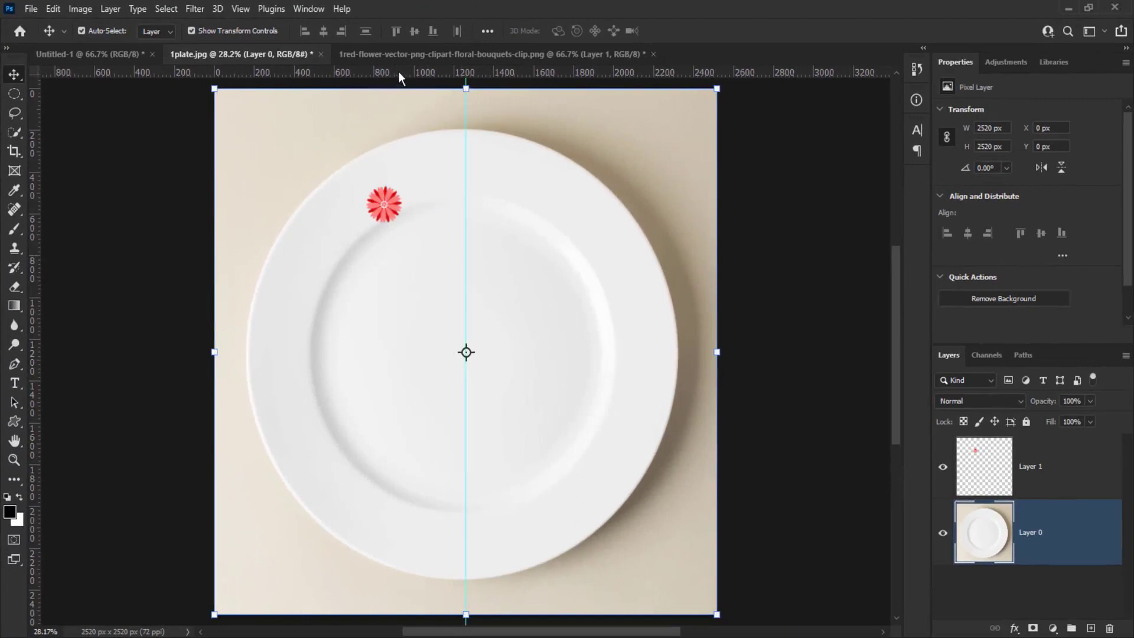
pyautogui.moveTo(399, 75); pyautogui.dragTo(379, 351)
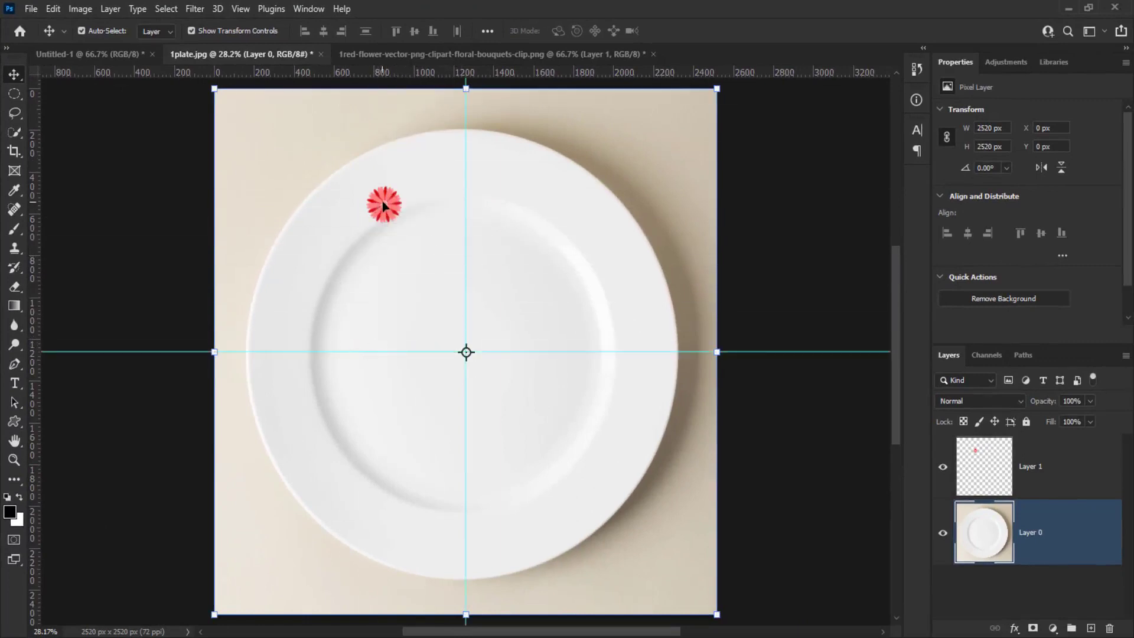
pyautogui.click(191, 31)
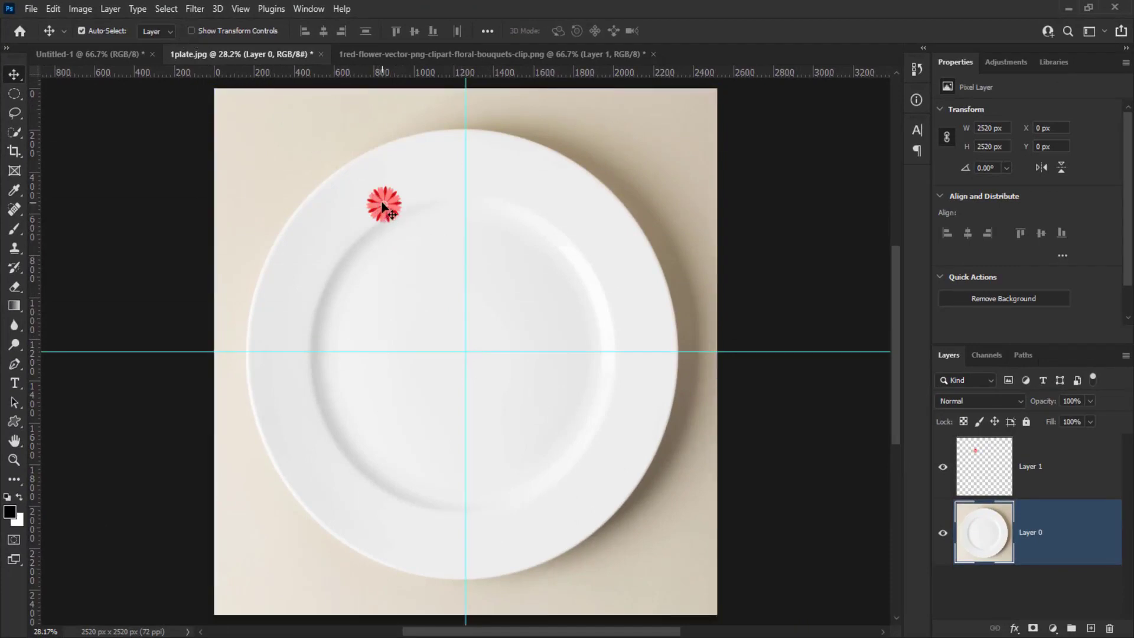
# - Move the flower on Layer 1 to the top of the plate's rim, centred on the vertical guide
pyautogui.moveTo(384, 209); pyautogui.dragTo(393, 201)
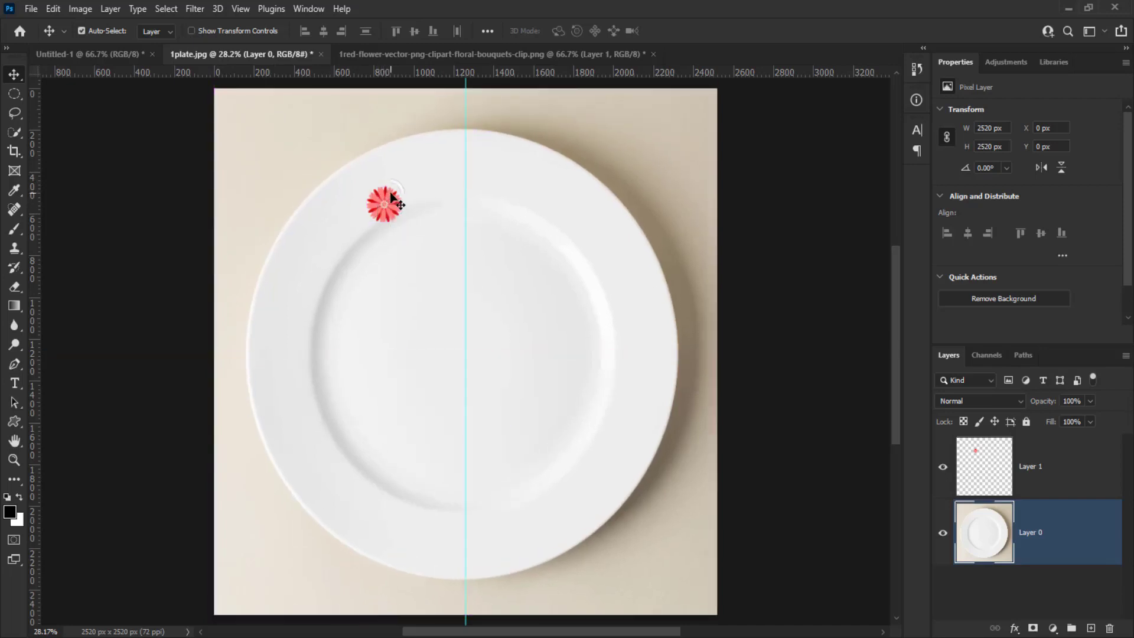
pyautogui.rightClick(391, 199)
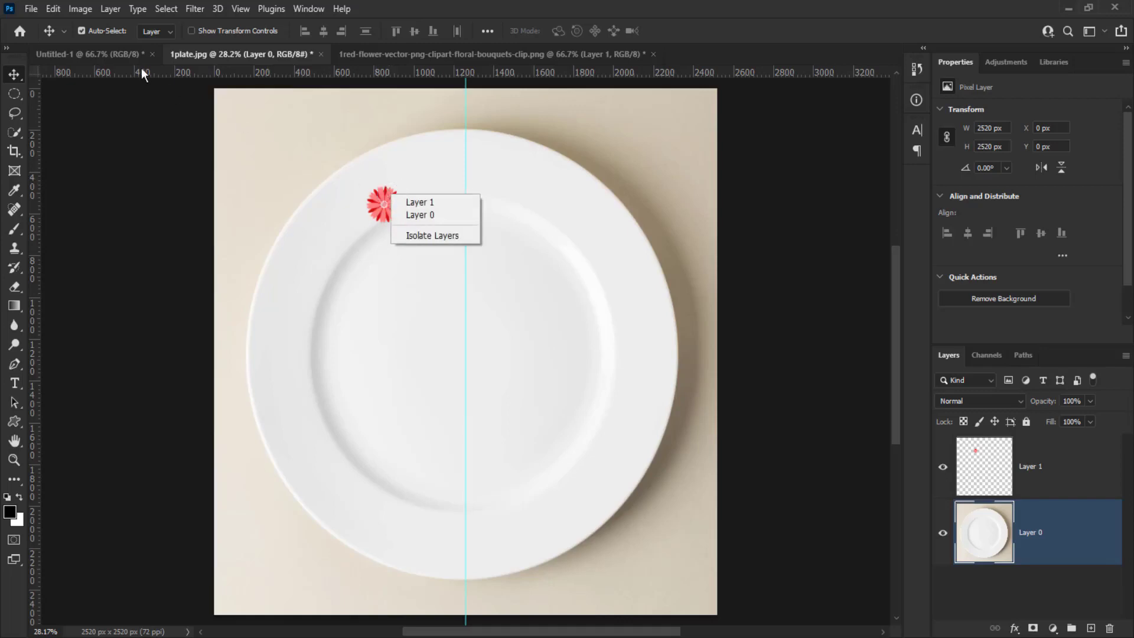
pyautogui.click(388, 193)
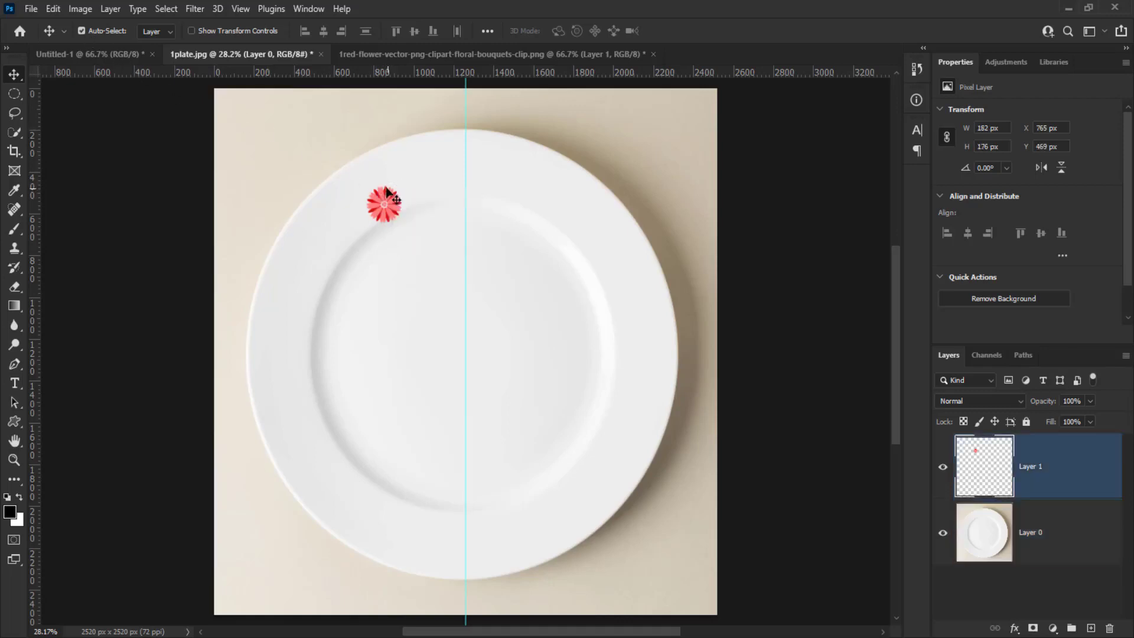
pyautogui.moveTo(391, 193); pyautogui.dragTo(467, 142)
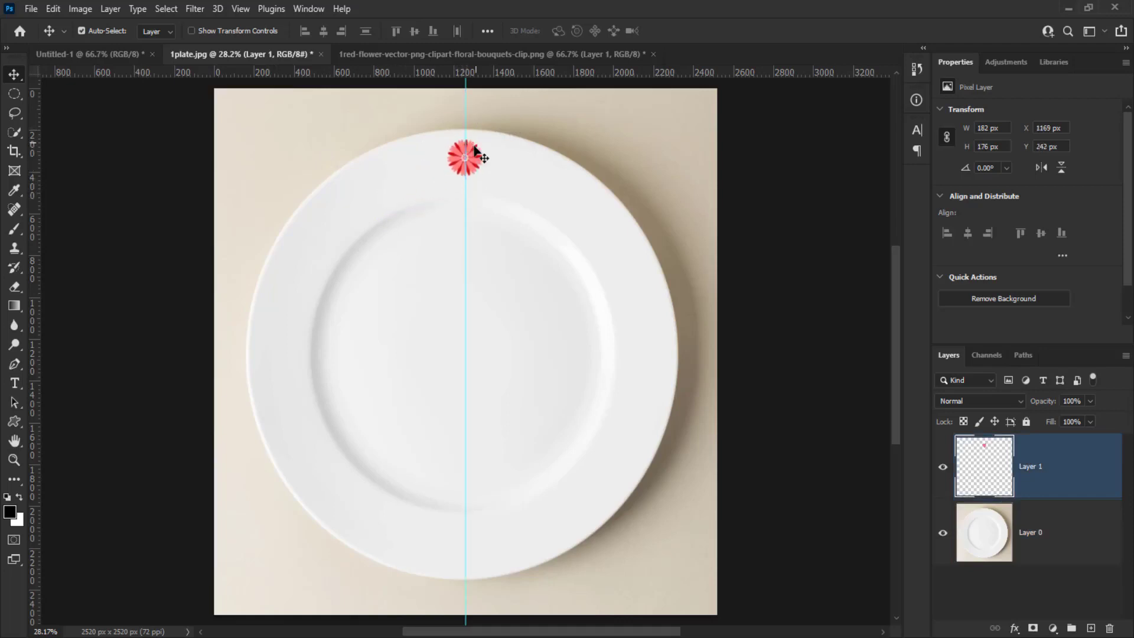
# - Nudge the flower straight down along the vertical guide to about Y 266 px
pyautogui.press('Down')
pyautogui.press('Down')
pyautogui.press('Down')
pyautogui.press('Down')
pyautogui.press('Down')
pyautogui.press('Down')
pyautogui.press('Down')
pyautogui.press('Down')
pyautogui.press('Down')
pyautogui.press('Down')
pyautogui.press('Down')
pyautogui.press('Down')
pyautogui.press('Down')
pyautogui.press('Down')
pyautogui.press('Down')
pyautogui.press('Down')
pyautogui.press('Down')
pyautogui.press('Down')
pyautogui.press('Down')
pyautogui.press('Down')
pyautogui.press('Down')
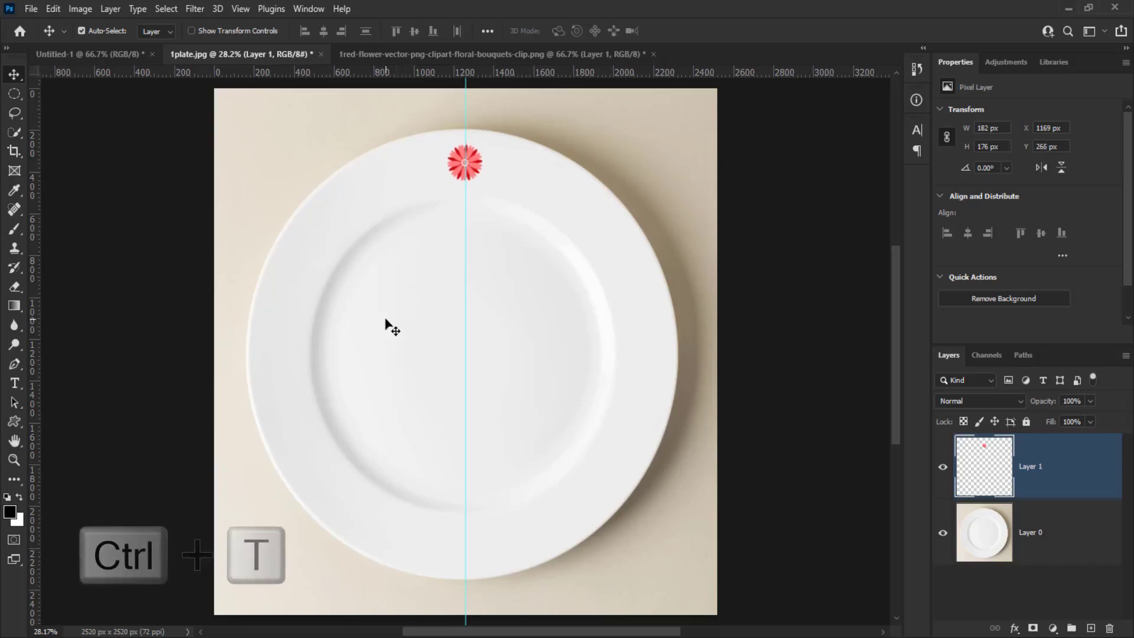
pyautogui.press('ctrl')
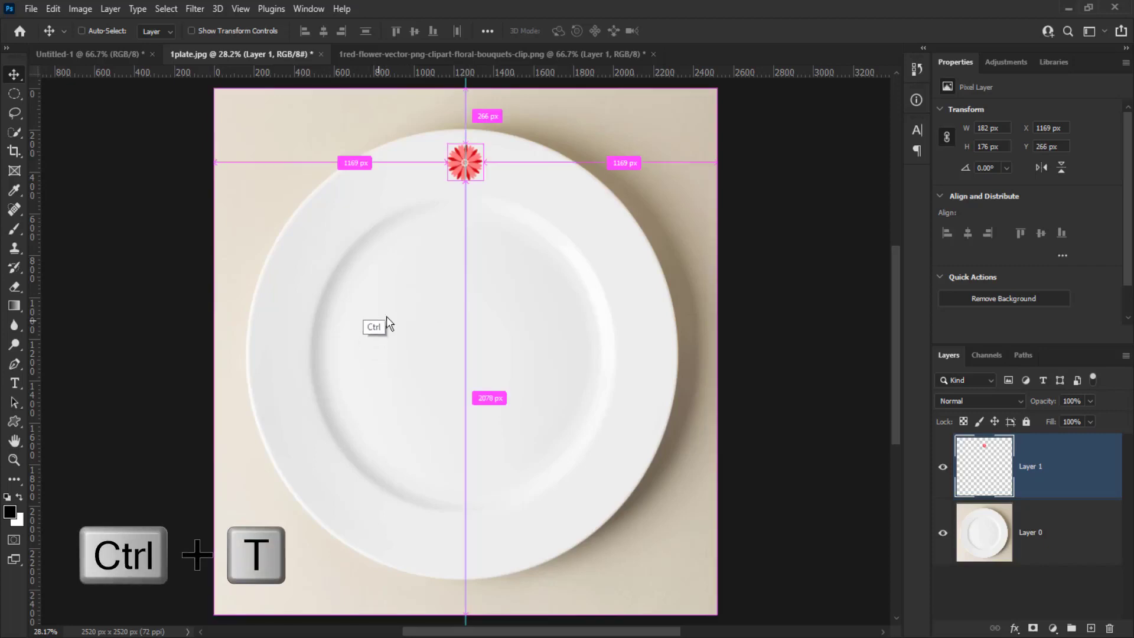
pyautogui.hotkey('ctrl', 't')
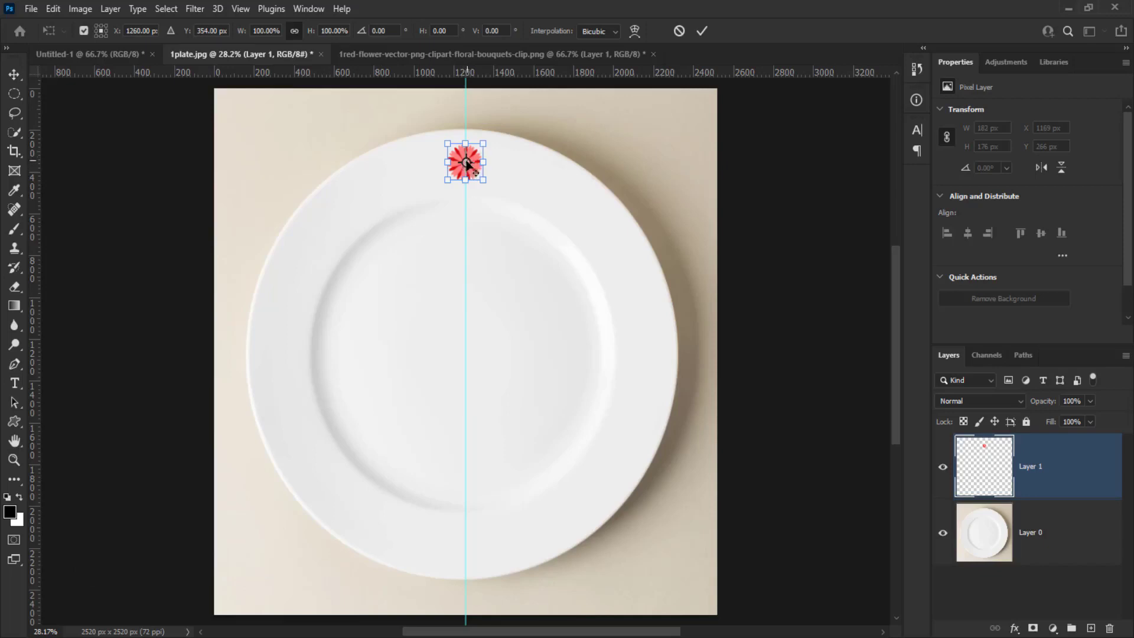
pyautogui.moveTo(466, 163); pyautogui.dragTo(464, 354)
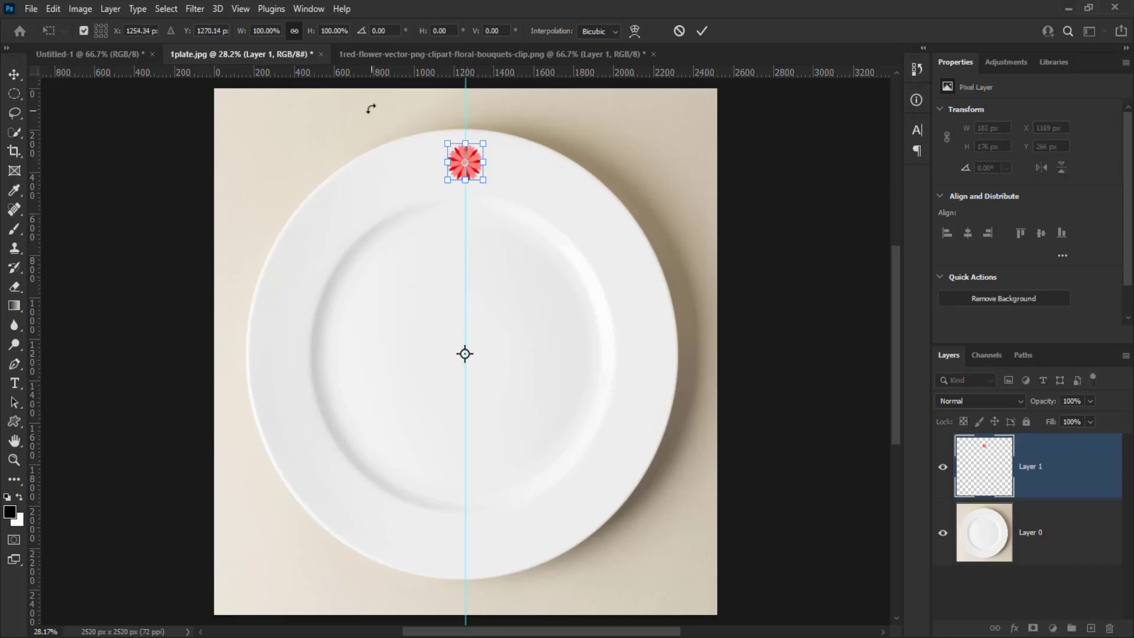
# - Add a horizontal guide, leave the flower's transform, and align the guide through the centre of the canvas with Layer 0 selected
pyautogui.moveTo(371, 75); pyautogui.dragTo(374, 353)
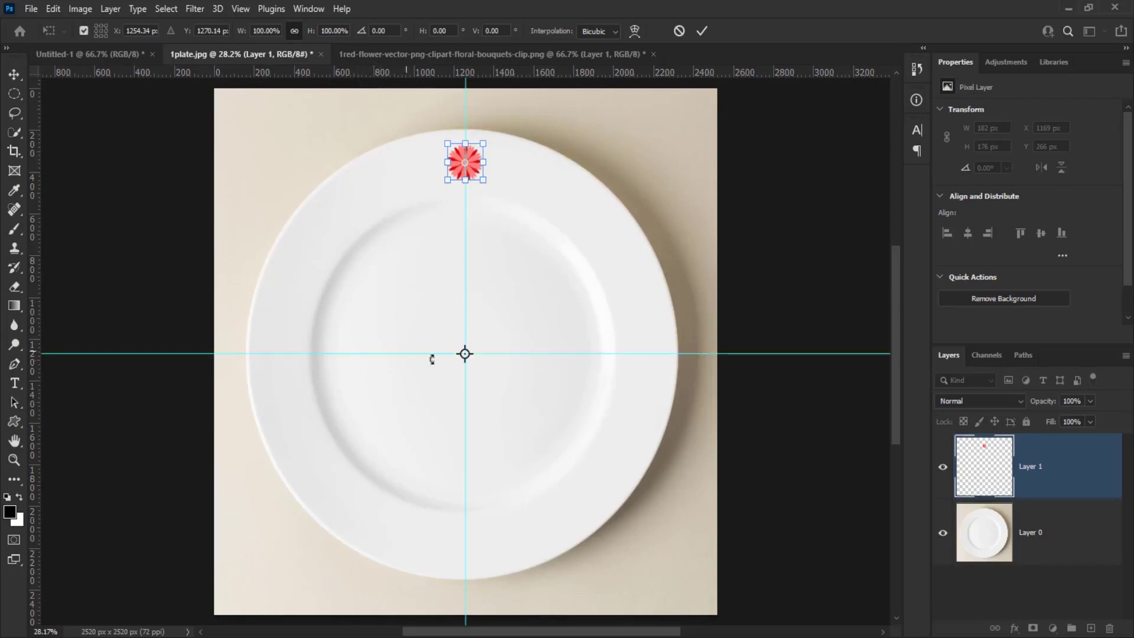
pyautogui.moveTo(464, 354); pyautogui.dragTo(500, 279)
pyautogui.moveTo(479, 353)
pyautogui.mouseDown()
pyautogui.moveTo(481, 339)
pyautogui.moveTo(483, 357)
pyautogui.mouseUp()
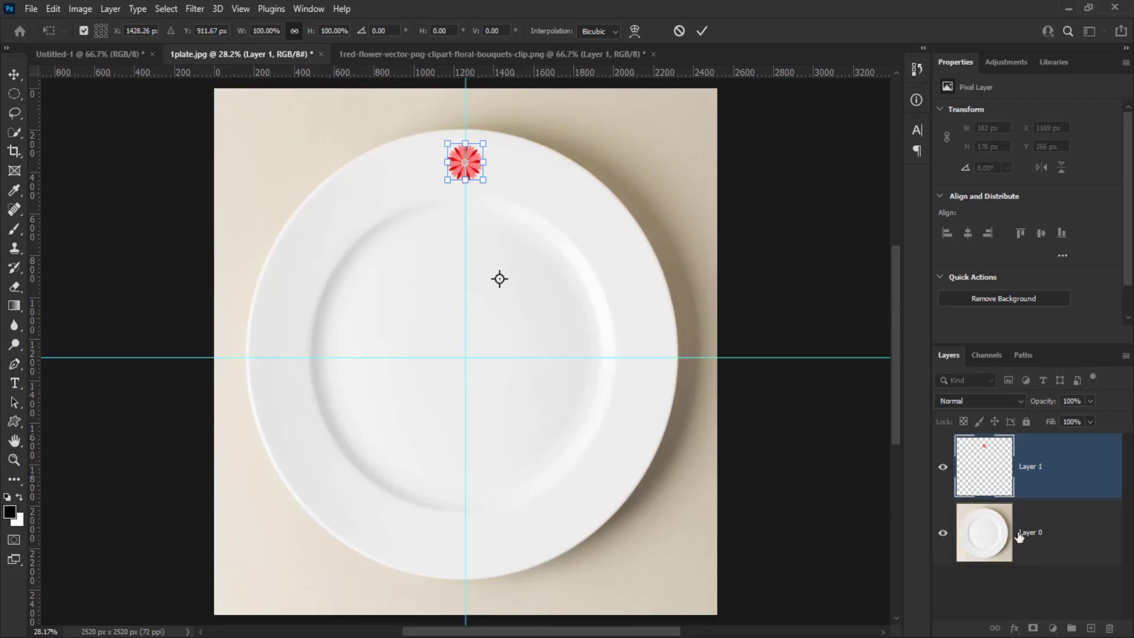
pyautogui.click(1019, 535)
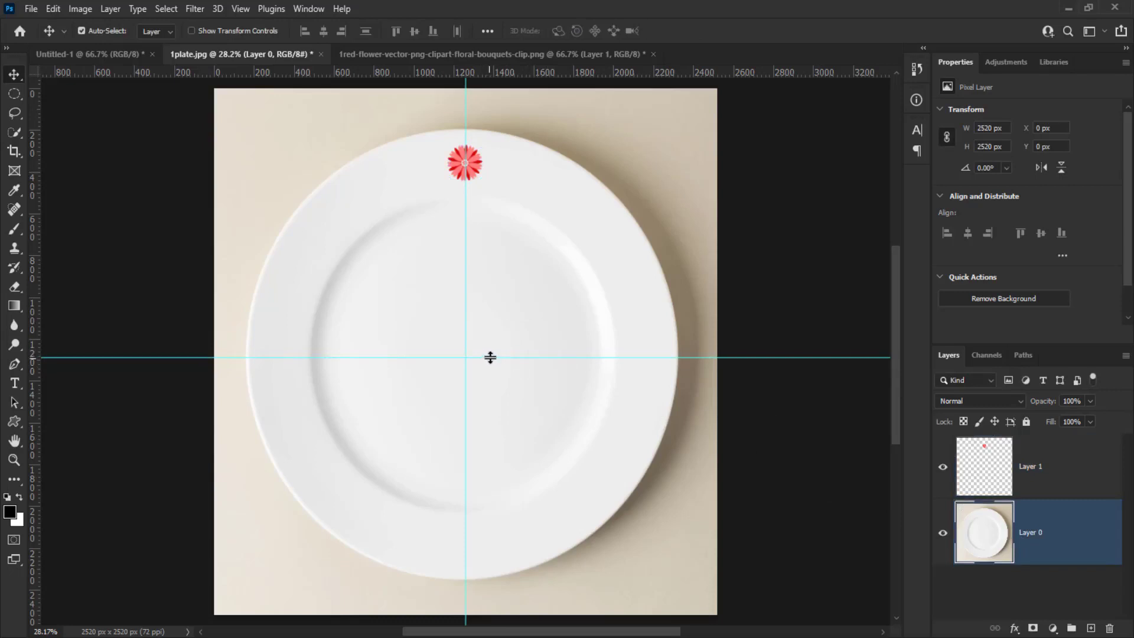
pyautogui.moveTo(490, 357); pyautogui.dragTo(492, 352)
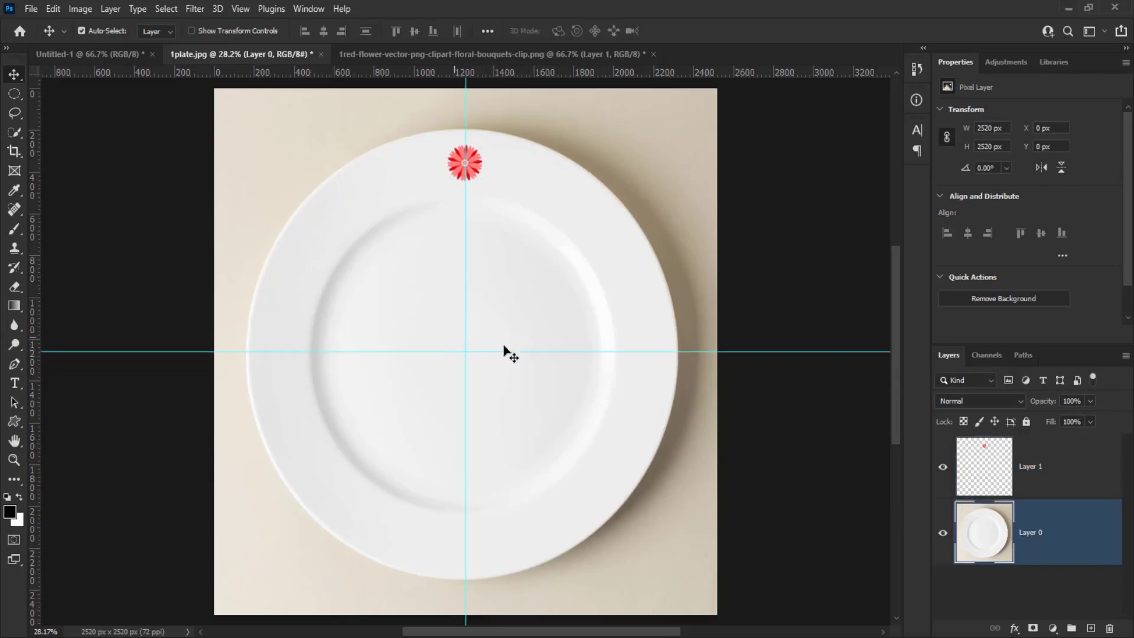
# - Free Transform the flower on Layer 1, move its reference point precisely onto the guide intersection at the canvas centre, and commit
pyautogui.click(1024, 470)
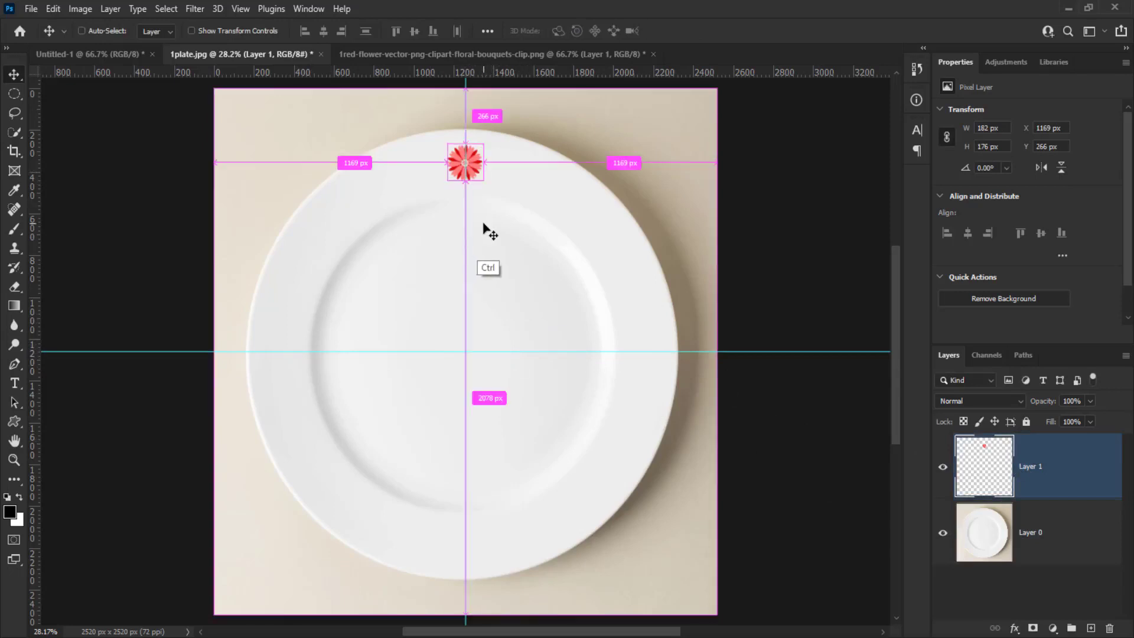
pyautogui.hotkey('ctrl', 't')
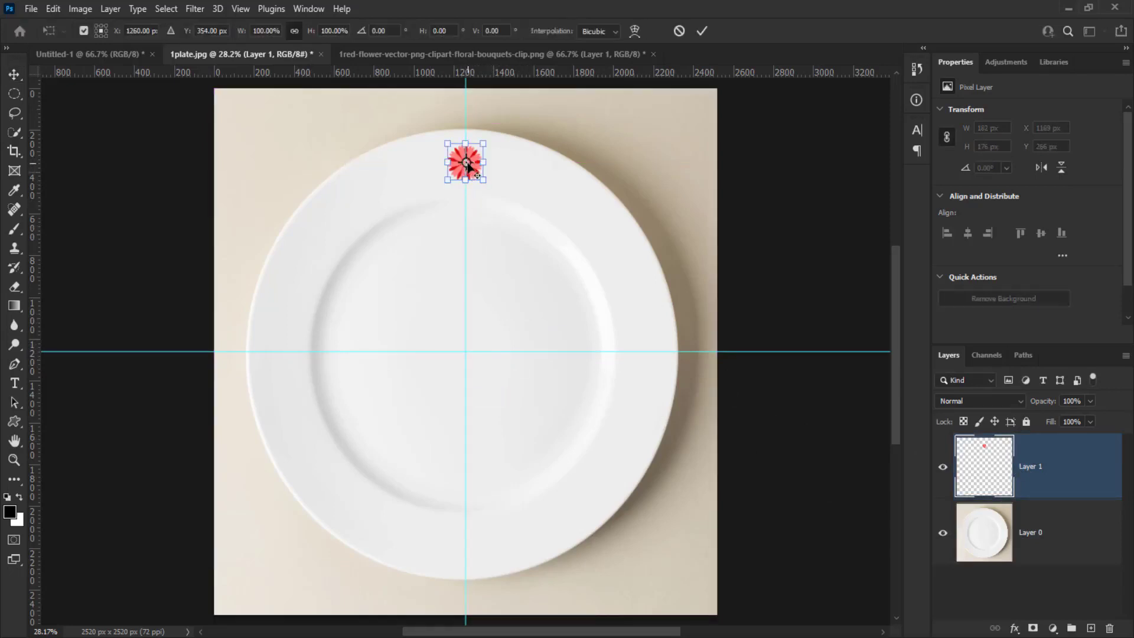
pyautogui.moveTo(465, 164); pyautogui.dragTo(466, 352)
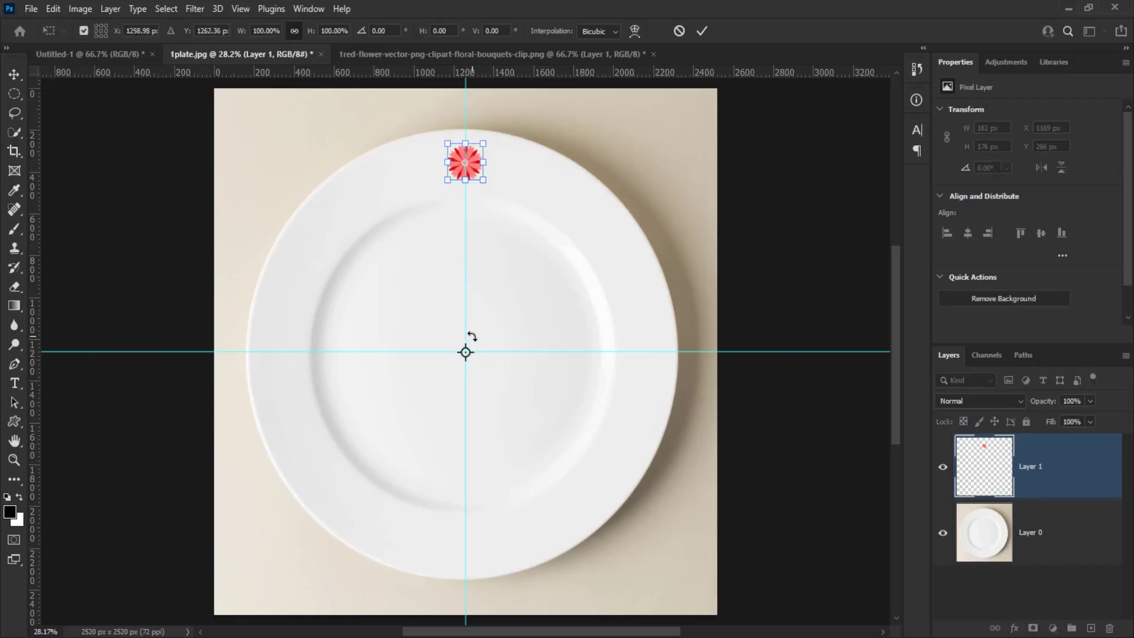
pyautogui.hotkey('ctrl', '1')
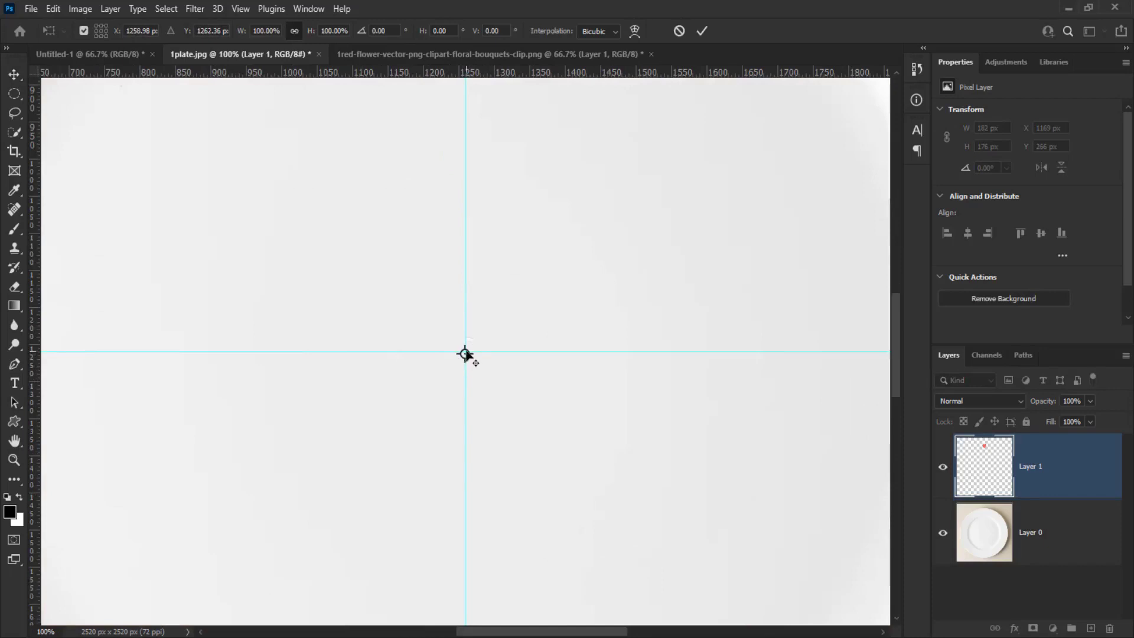
pyautogui.moveTo(464, 354); pyautogui.dragTo(465, 351)
pyautogui.hotkey('ctrl', '0')
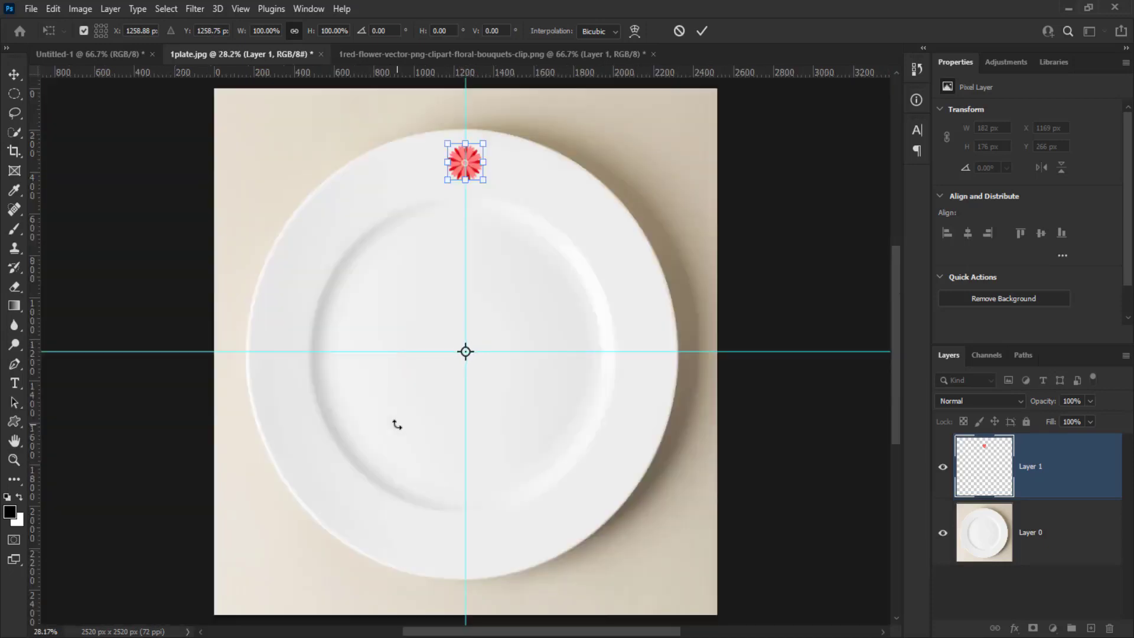
pyautogui.press('Return')
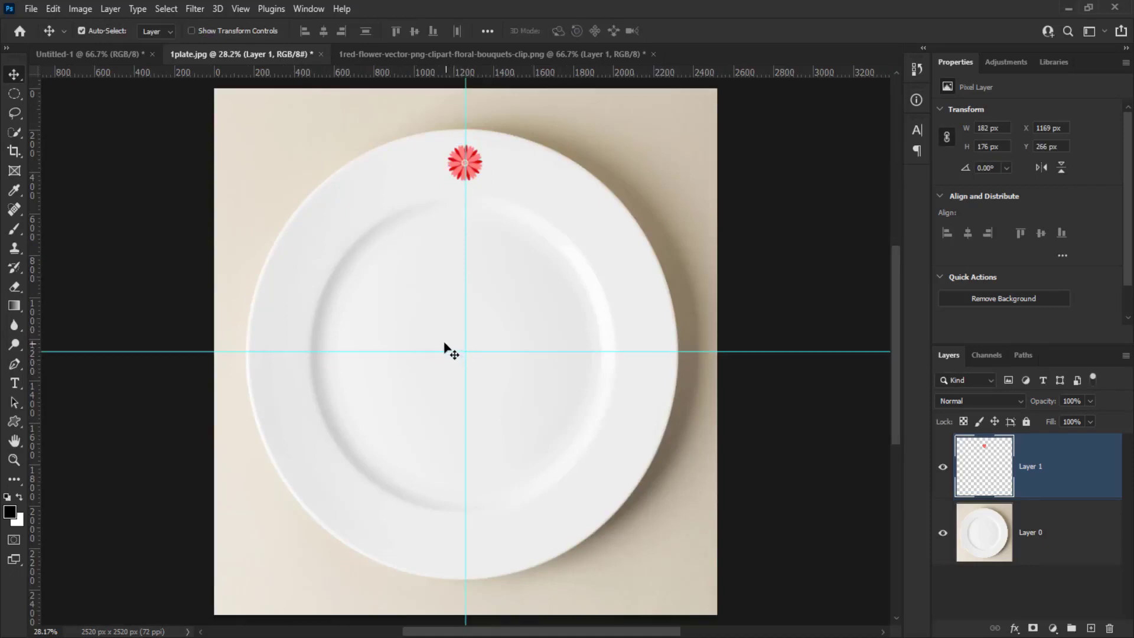
# - In Untitled-1, brush a white half-circle diagram with a baseline labelled 0 and 180 and a centre line labelled 90°
pyautogui.click(116, 57)
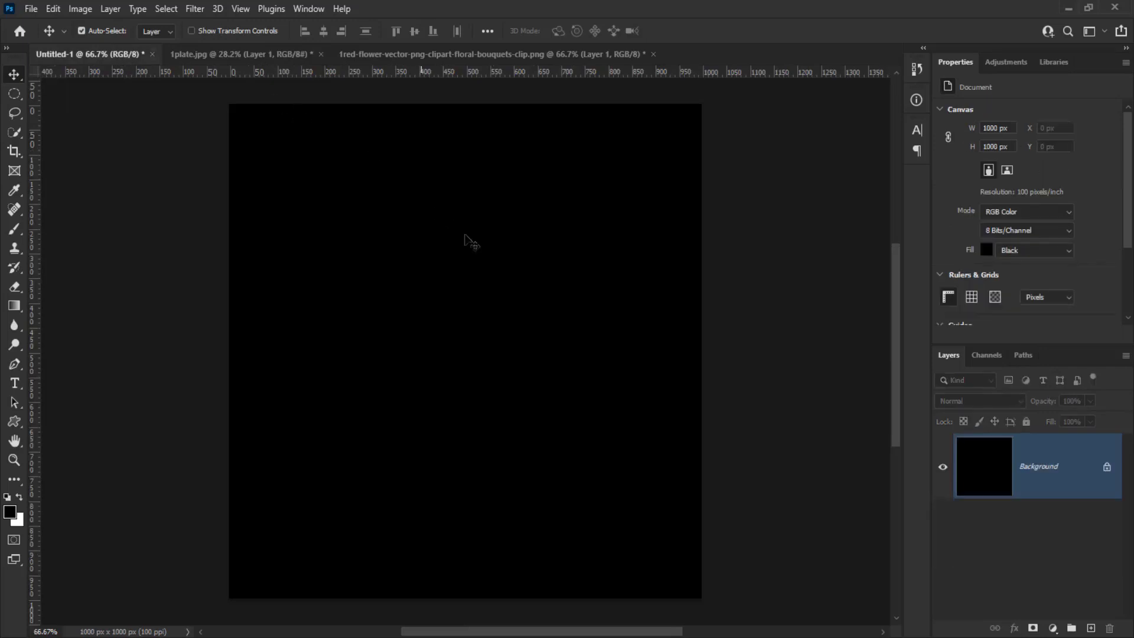
pyautogui.click(16, 232)
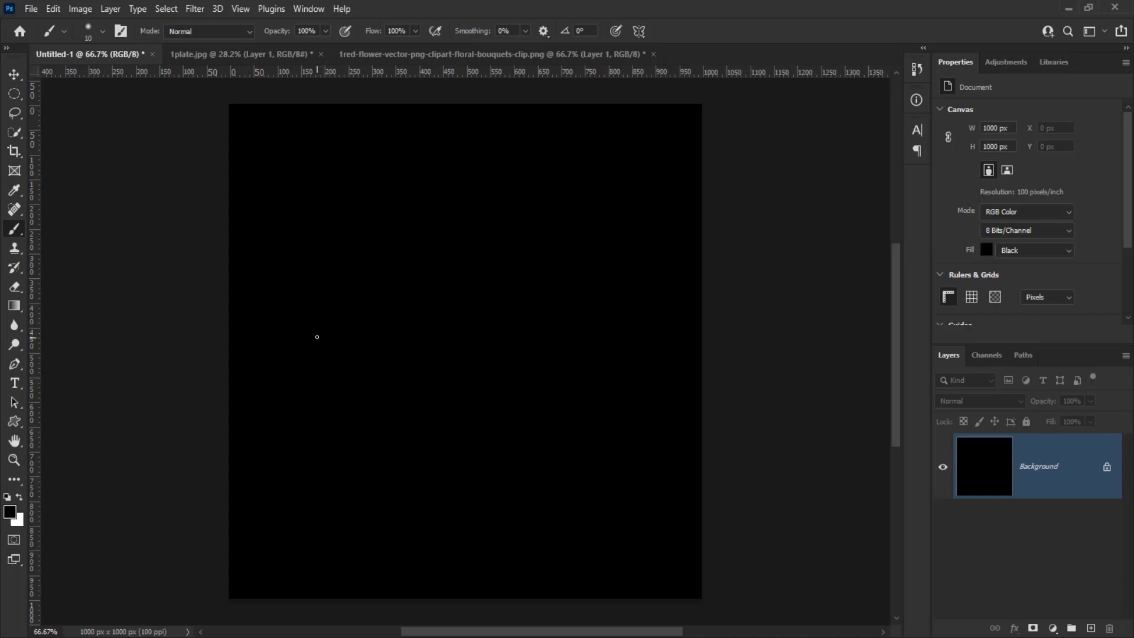
pyautogui.press('x')
pyautogui.moveTo(367, 325); pyautogui.dragTo(588, 313)
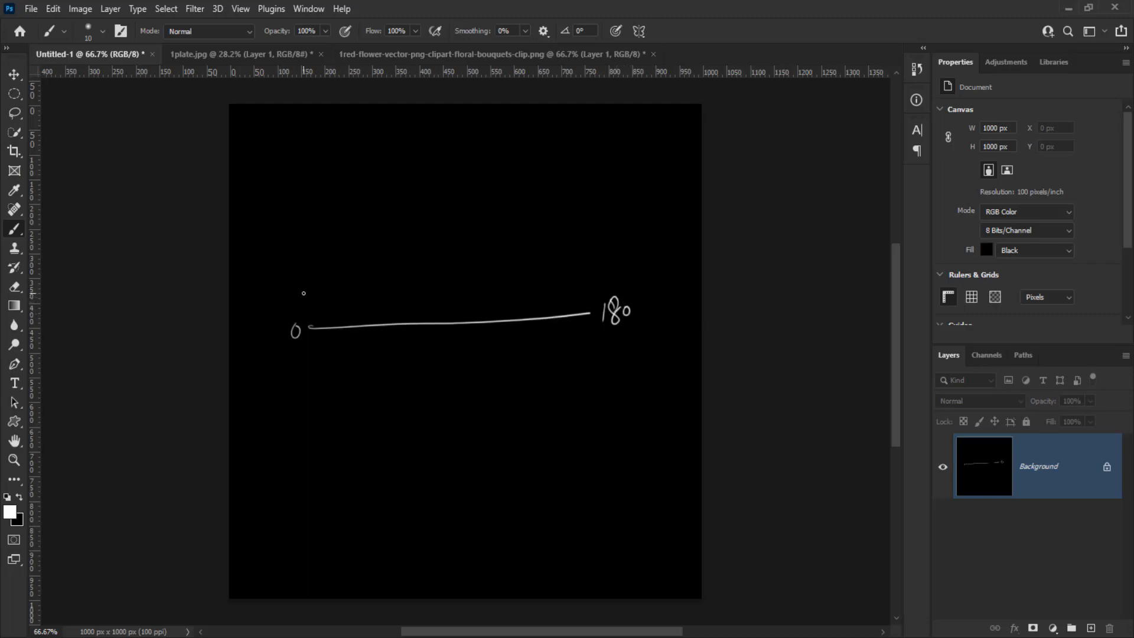
pyautogui.moveTo(306, 327)
pyautogui.mouseDown()
pyautogui.moveTo(358, 179)
pyautogui.moveTo(425, 162)
pyautogui.moveTo(531, 207)
pyautogui.moveTo(565, 317)
pyautogui.mouseUp()
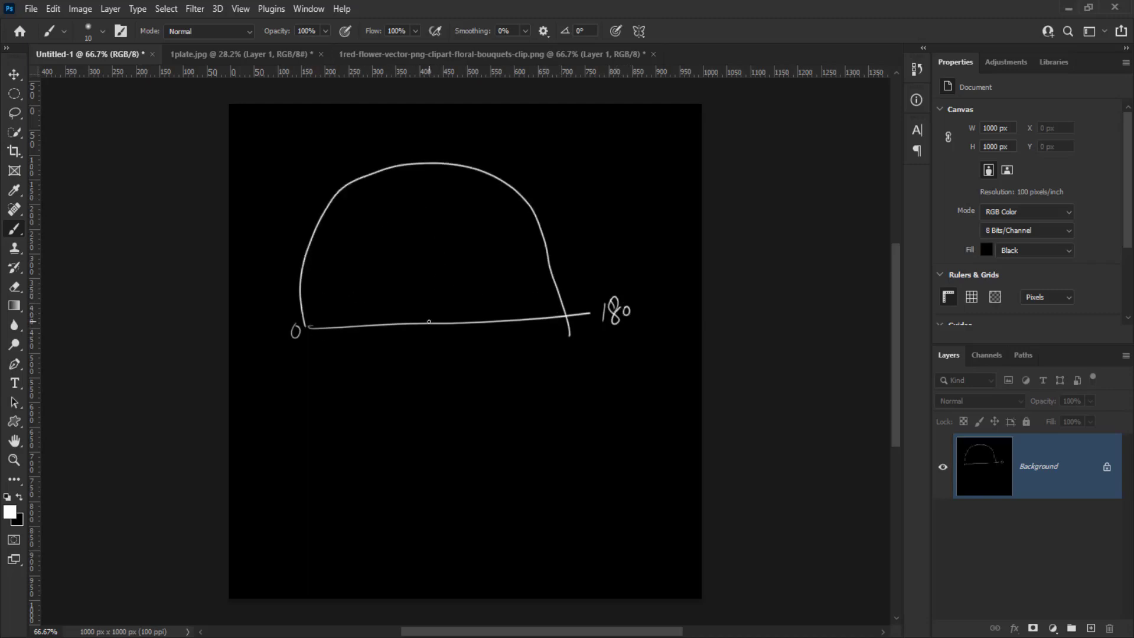
pyautogui.moveTo(429, 322); pyautogui.dragTo(415, 150)
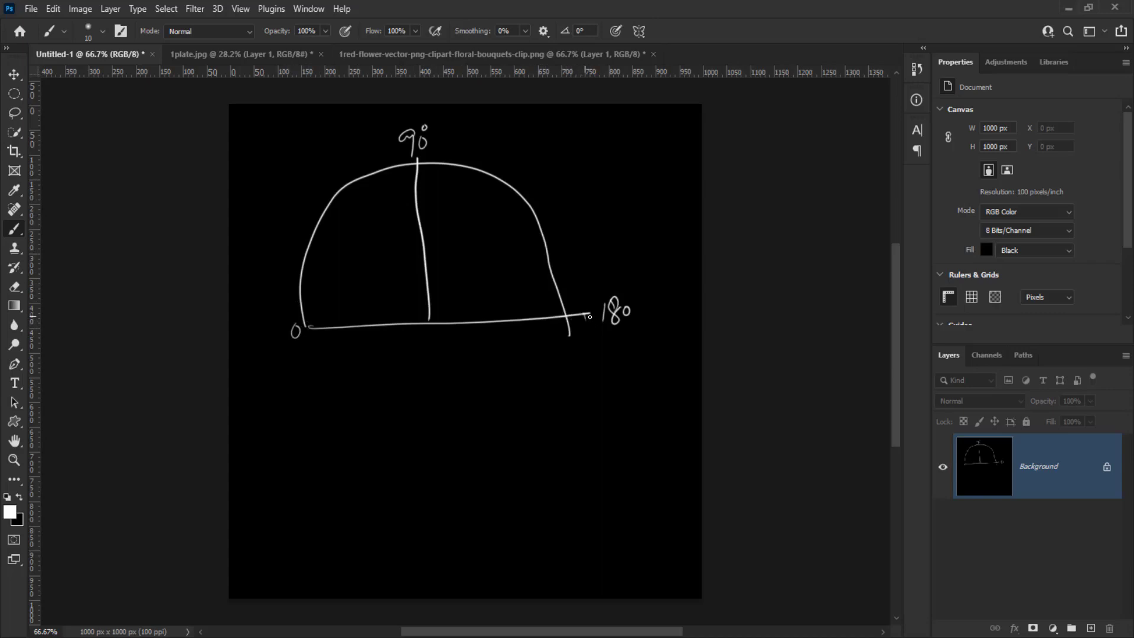
# - Brush the lower half of the circle diagram with a 360 label and a centre line down to its lower edge
pyautogui.moveTo(589, 317)
pyautogui.mouseDown()
pyautogui.moveTo(580, 376)
pyautogui.moveTo(546, 453)
pyautogui.moveTo(496, 480)
pyautogui.moveTo(437, 492)
pyautogui.moveTo(373, 476)
pyautogui.moveTo(336, 438)
pyautogui.mouseUp()
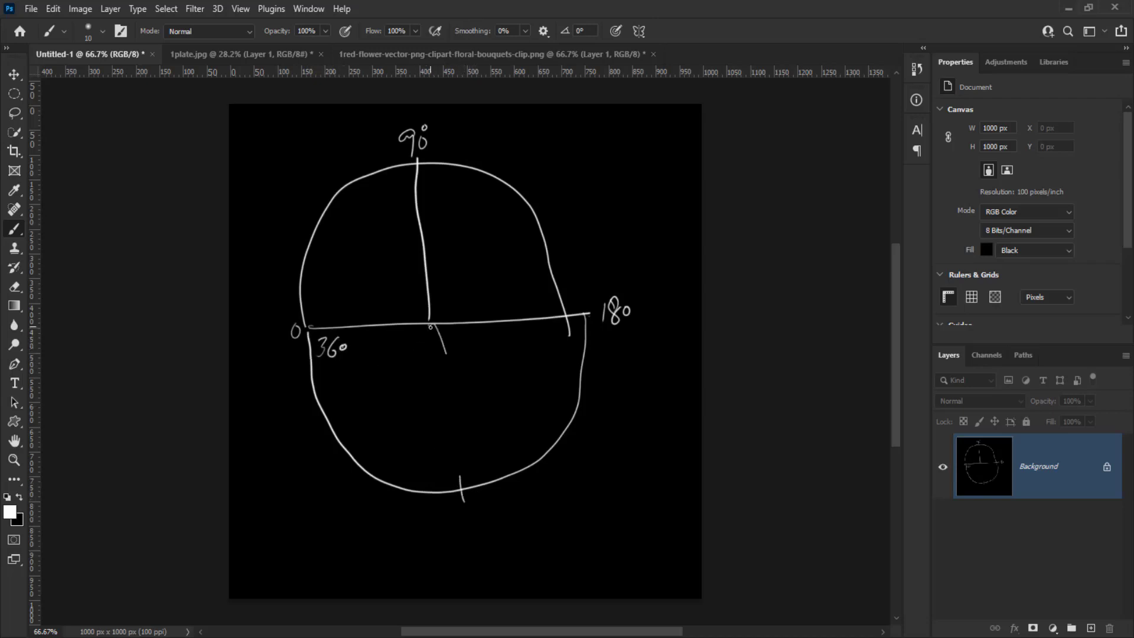
pyautogui.moveTo(445, 354)
pyautogui.mouseDown()
pyautogui.moveTo(478, 458)
pyautogui.moveTo(464, 500)
pyautogui.mouseUp()
pyautogui.hotkey('ctrl', 'z')
pyautogui.moveTo(434, 344); pyautogui.dragTo(460, 440)
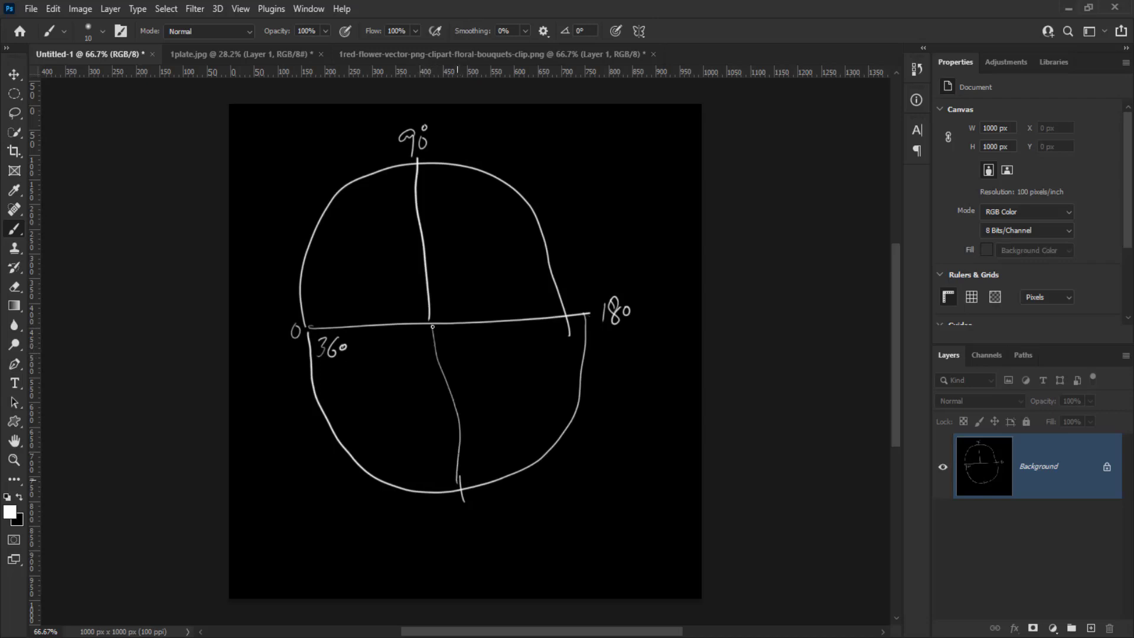
pyautogui.moveTo(451, 523); pyautogui.dragTo(464, 531)
# - In 1plate.jpg, Free Transform the flower on Layer 1 and place its reference point exactly on the guide intersection
pyautogui.click(250, 52)
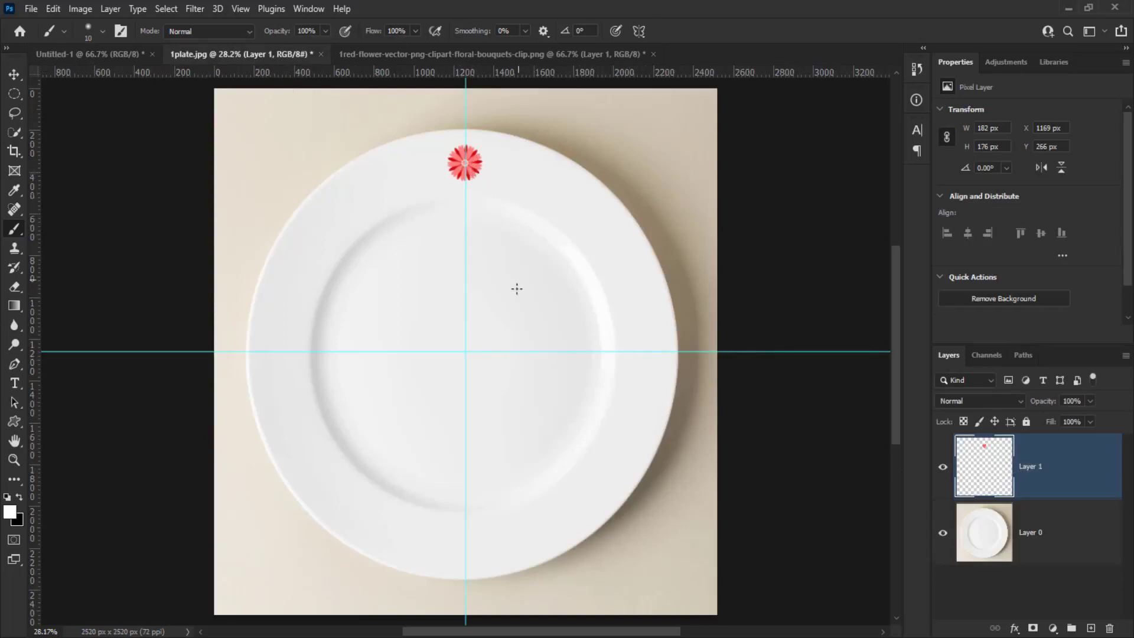
pyautogui.hotkey('ctrl', 't')
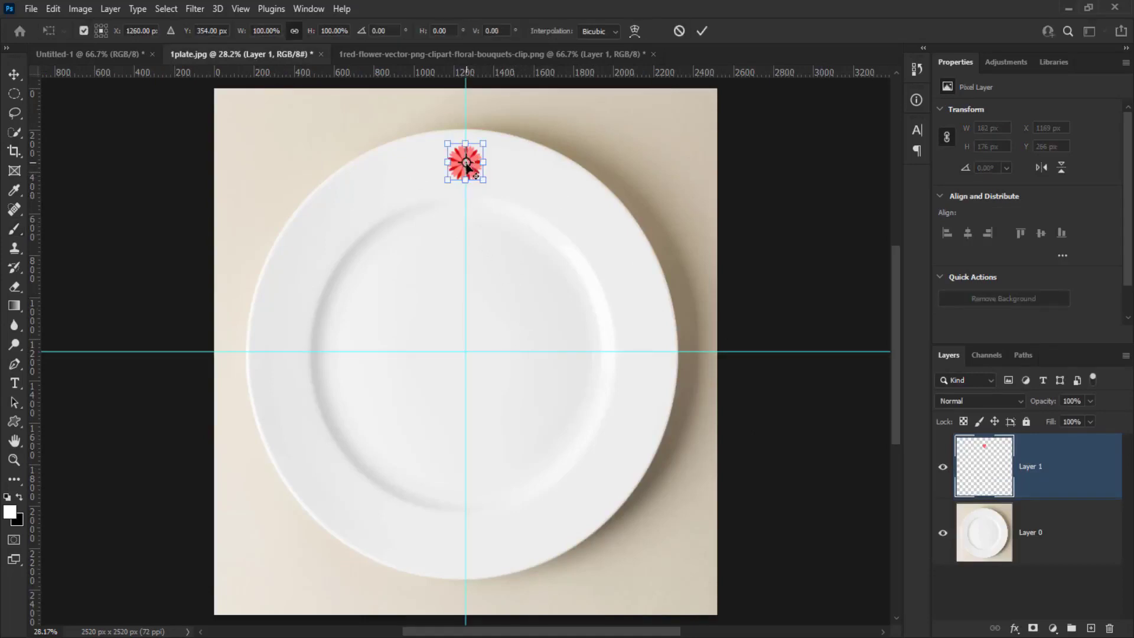
pyautogui.moveTo(465, 159); pyautogui.dragTo(467, 353)
pyautogui.hotkey('ctrl', '+')
pyautogui.hotkey('ctrl', '+')
pyautogui.hotkey('ctrl', '+')
pyautogui.hotkey('ctrl', '+')
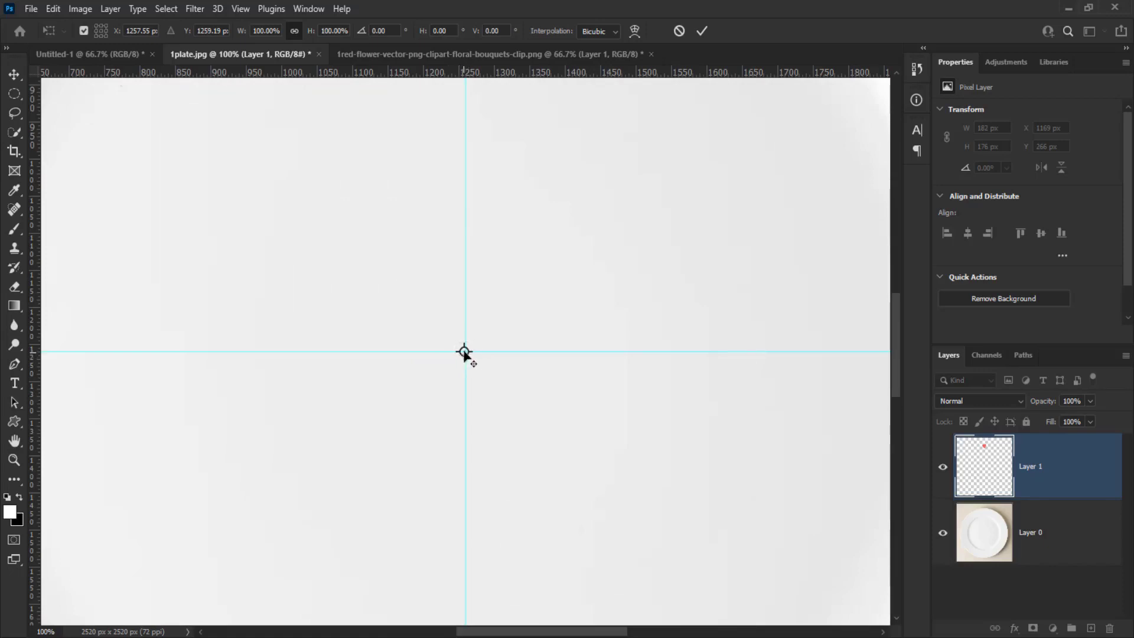
pyautogui.moveTo(464, 352); pyautogui.dragTo(466, 352)
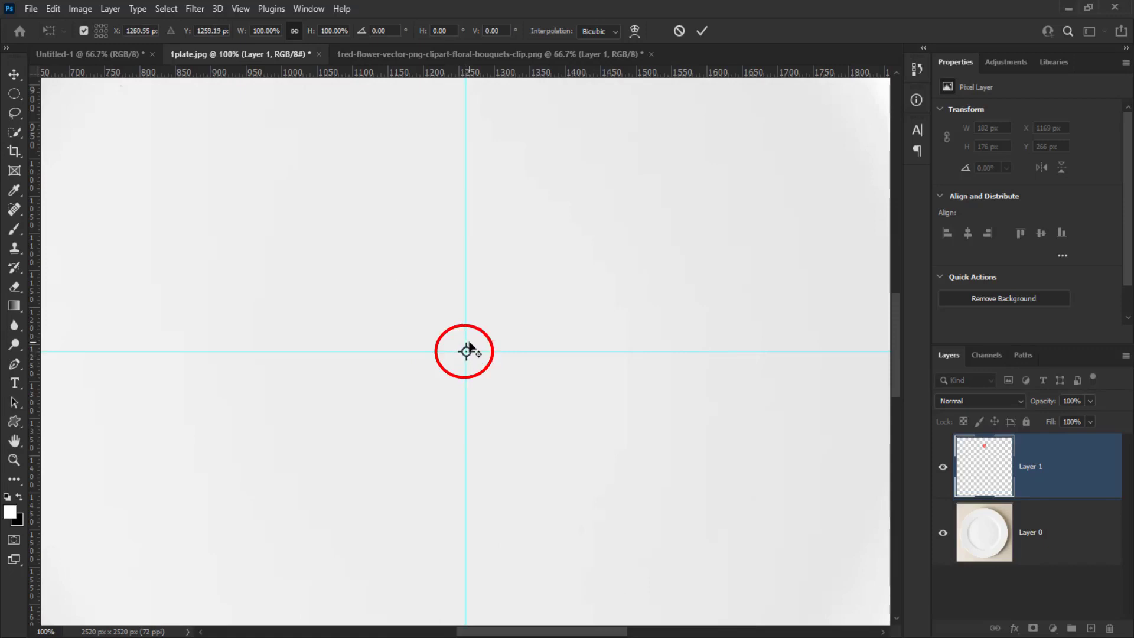
pyautogui.hotkey('ctrl', '0')
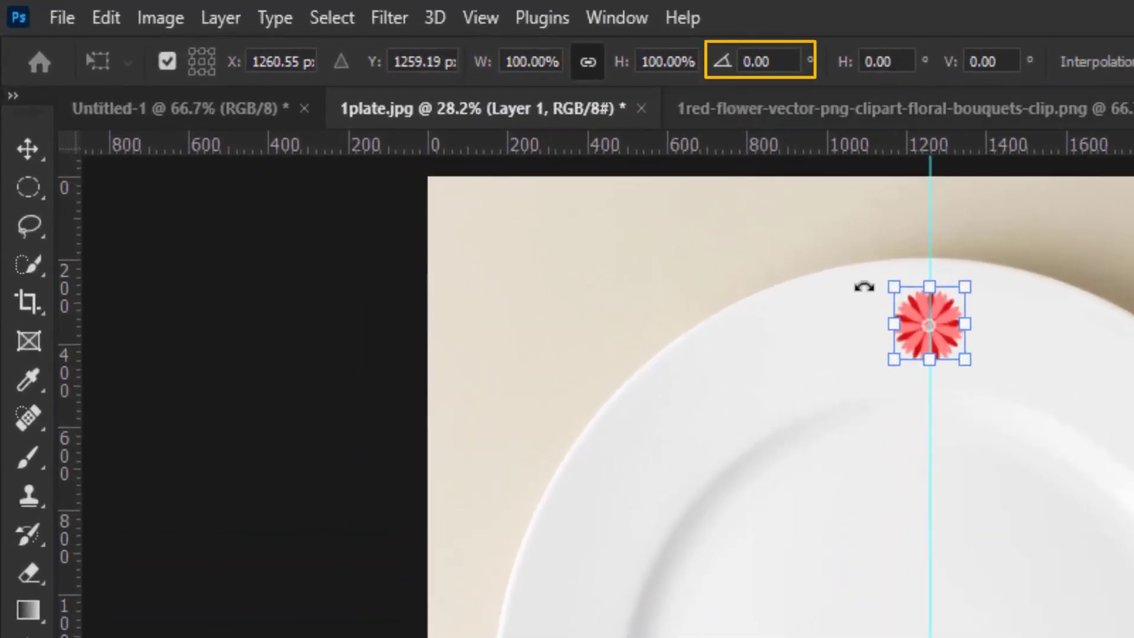
# - Set the flower's rotation to 360/25 degrees about the plate's centre and commit the transform
pyautogui.click(745, 62)
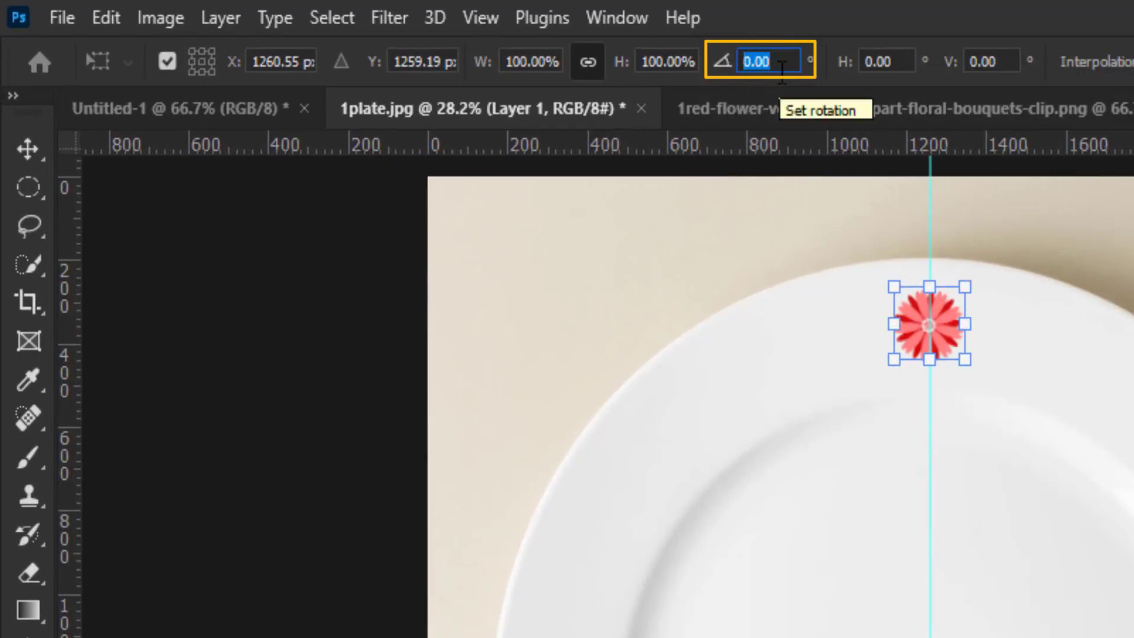
pyautogui.write('36')
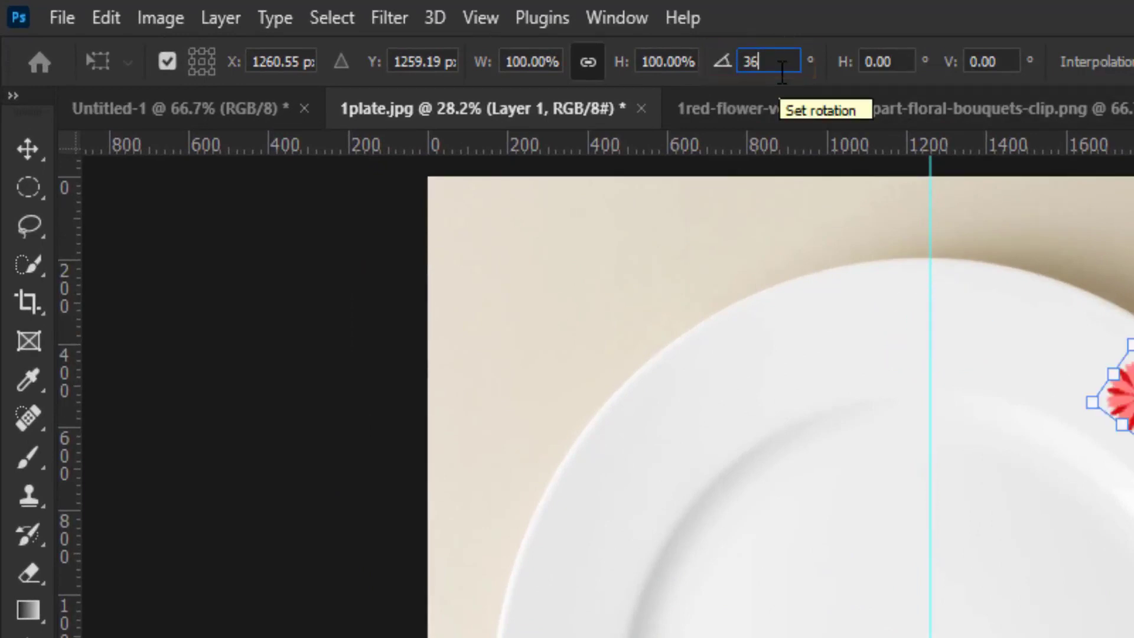
pyautogui.write('0/')
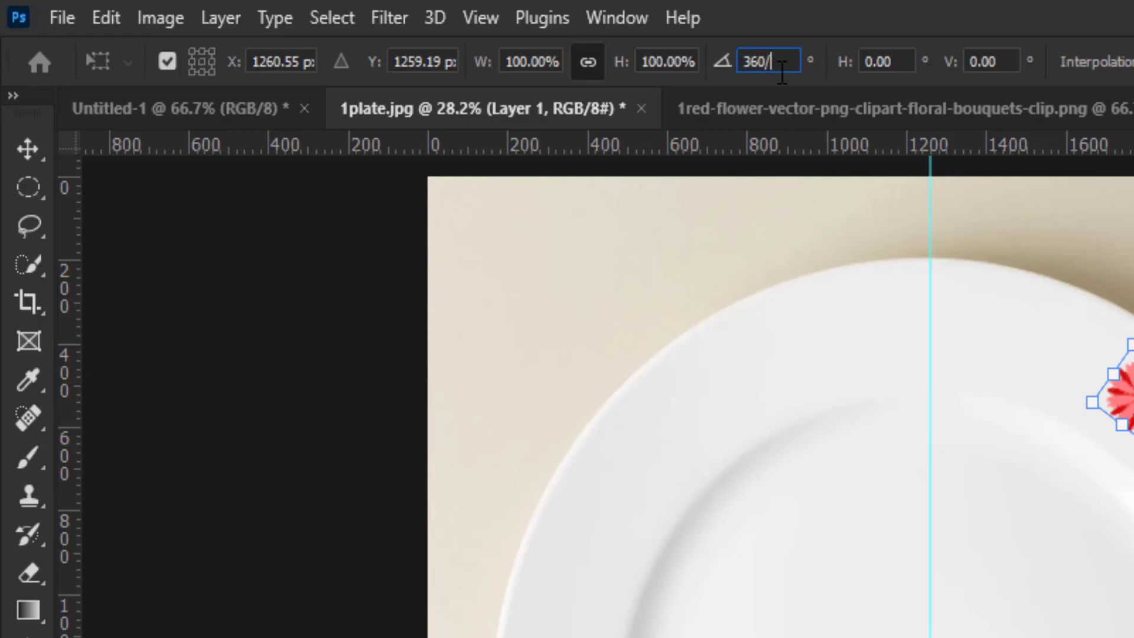
pyautogui.write('25')
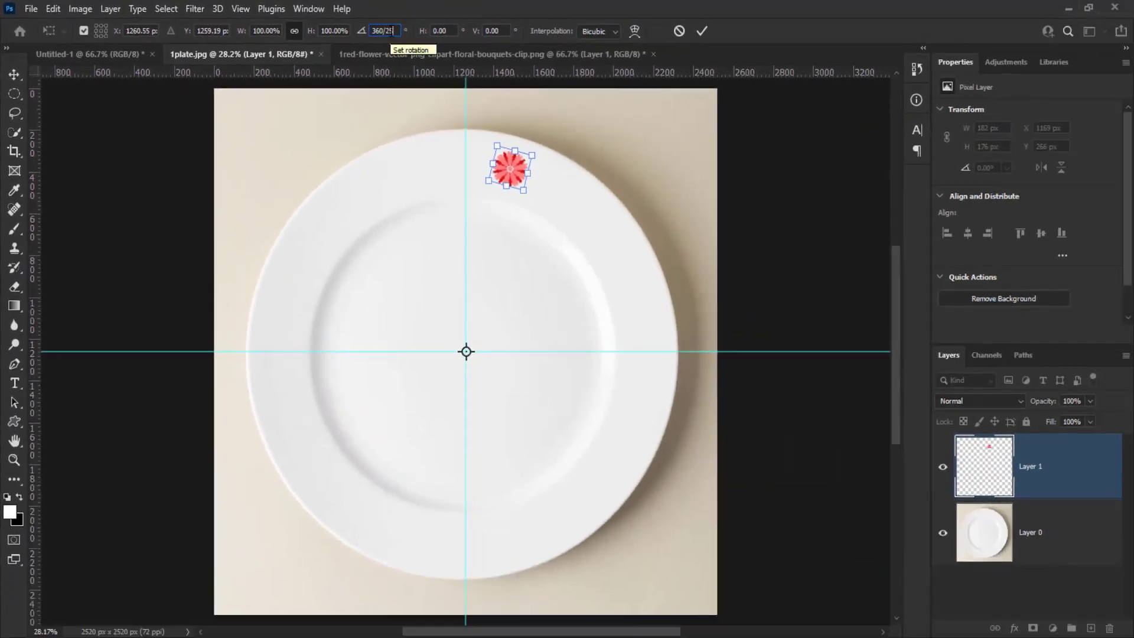
pyautogui.press('Return')
pyautogui.press('b')
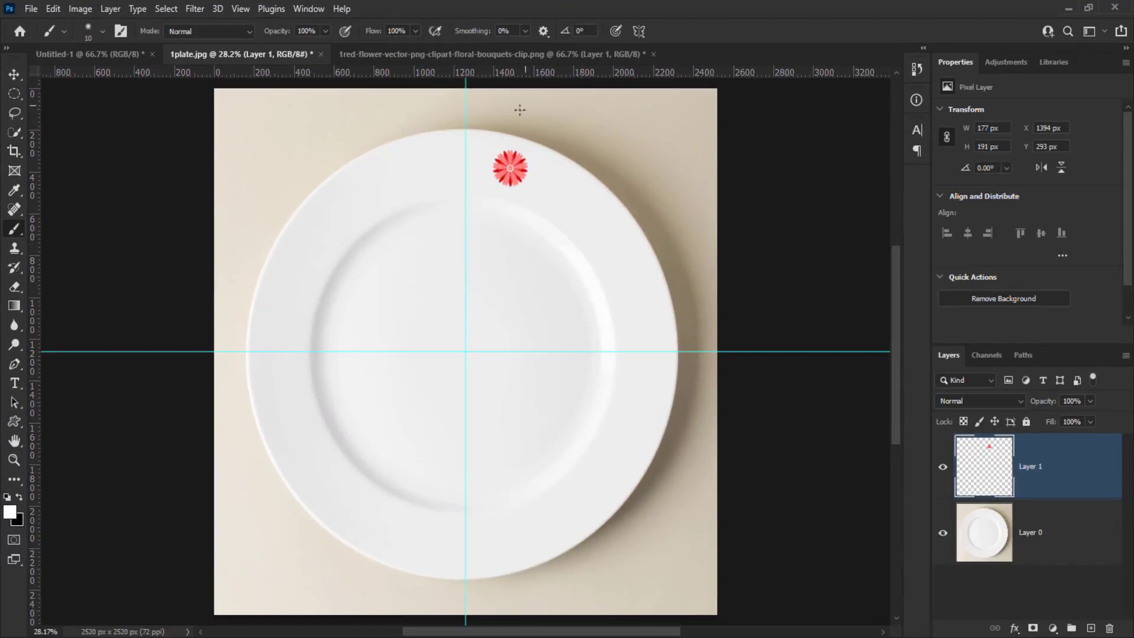
# - Repeat the rotation on successive duplicates of the flower until 24 copies complete the ring around the plate's rim
pyautogui.hotkey('ctrl', 'alt', 'shift', 't')
pyautogui.hotkey('ctrl', 'alt', 'shift', 't')
pyautogui.hotkey('ctrl', 'alt', 'shift', 't')
pyautogui.hotkey('ctrl', 'alt', 'shift', 't')
pyautogui.hotkey('ctrl', 'alt', 'shift', 't')
pyautogui.hotkey('ctrl', 'alt', 'shift', 't')
pyautogui.hotkey('ctrl', 'alt', 'shift', 't')
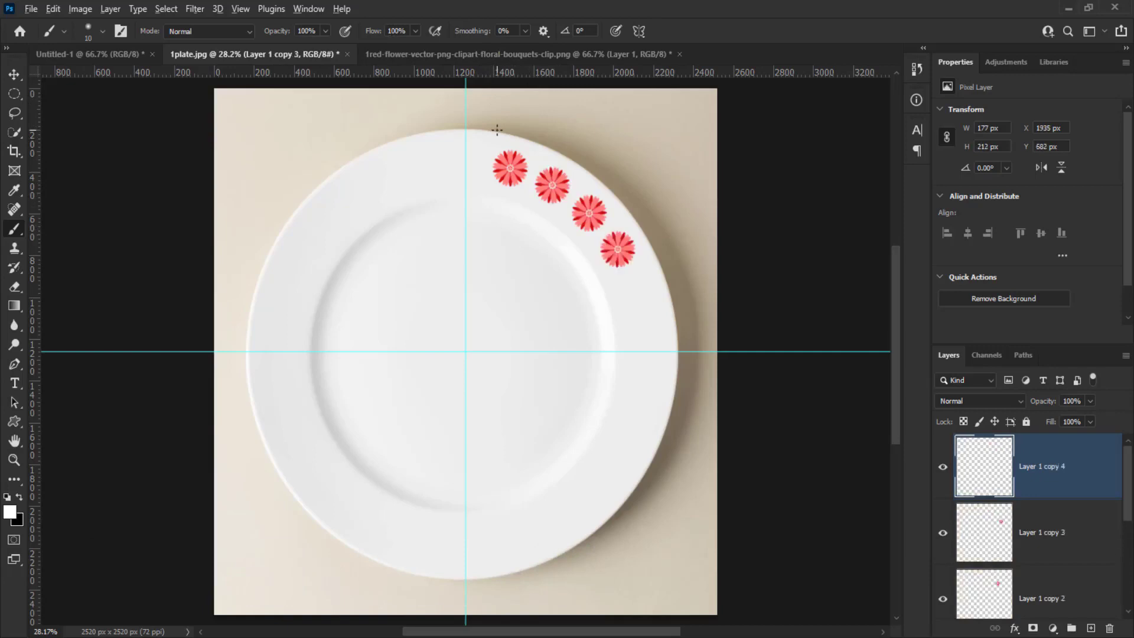
pyautogui.hotkey('ctrl', 'alt', 'shift', 't')
pyautogui.hotkey('ctrl', 'alt', 'shift', 't')
pyautogui.hotkey('ctrl', 'alt', 'shift', 't')
pyautogui.hotkey('ctrl', 'alt', 'shift', 't')
pyautogui.hotkey('ctrl', 'alt', 'shift', 't')
pyautogui.hotkey('ctrl', 'alt', 'shift', 't')
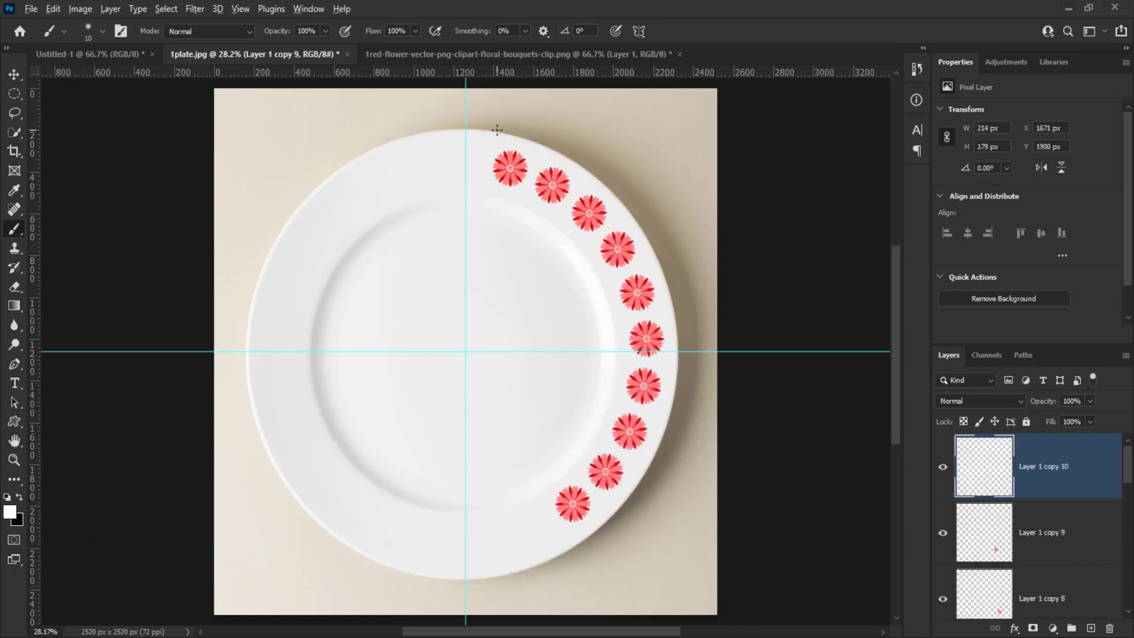
pyautogui.hotkey('ctrl', 'alt', 'shift', 't')
pyautogui.hotkey('ctrl', 'alt', 'shift', 't')
pyautogui.hotkey('ctrl', 'alt', 'shift', 't')
pyautogui.hotkey('ctrl', 'alt', 'shift', 't')
pyautogui.hotkey('ctrl', 'alt', 'shift', 't')
pyautogui.hotkey('ctrl', 'alt', 'shift', 't')
pyautogui.hotkey('ctrl', 'alt', 'shift', 't')
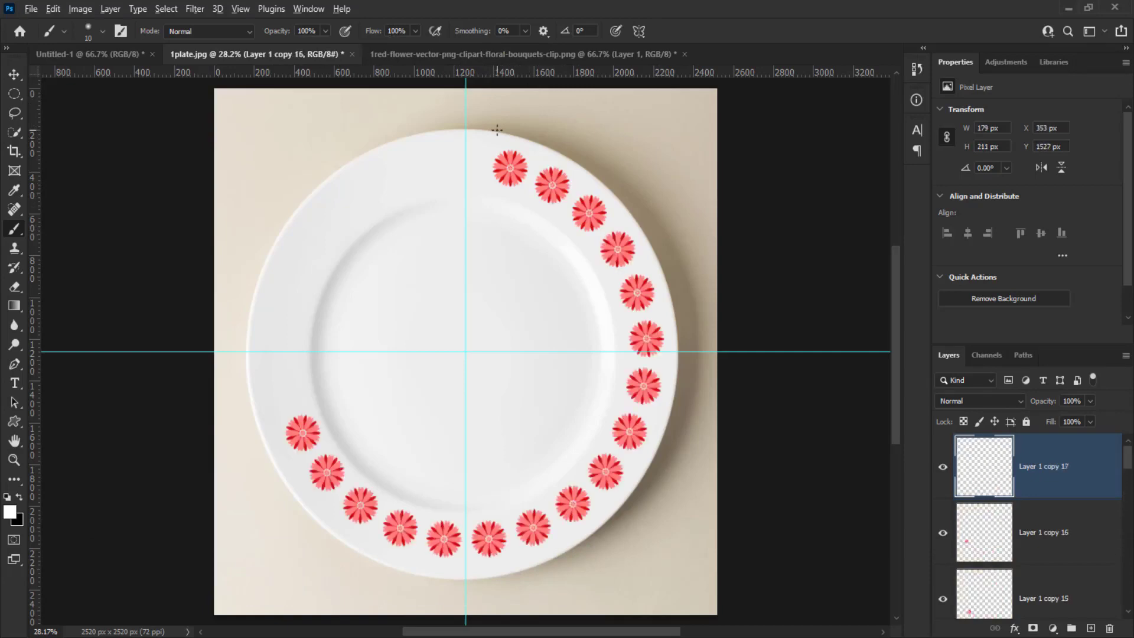
pyautogui.hotkey('ctrl', 'alt', 'shift', 't')
pyautogui.hotkey('ctrl', 'alt', 'shift', 't')
pyautogui.hotkey('ctrl', 'alt', 'shift', 't')
pyautogui.hotkey('ctrl', 'alt', 'shift', 't')
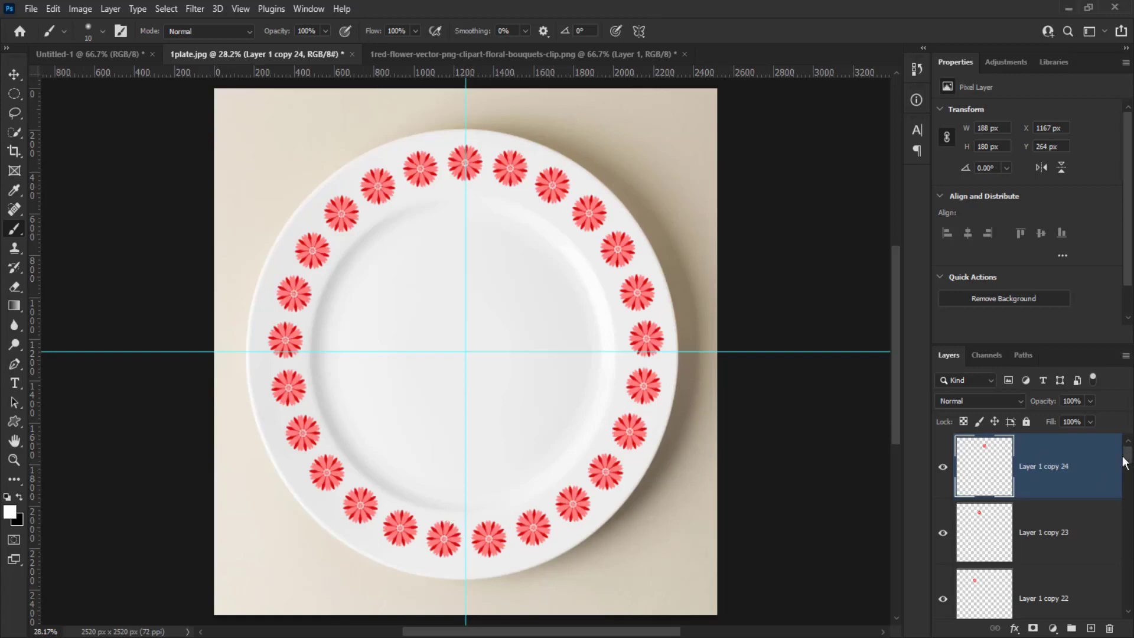
# - Merge all the flower layers from Layer 1 copy 24 to Layer 1 and set the merged layer's opacity to 60%
pyautogui.moveTo(1123, 461); pyautogui.dragTo(1123, 608)
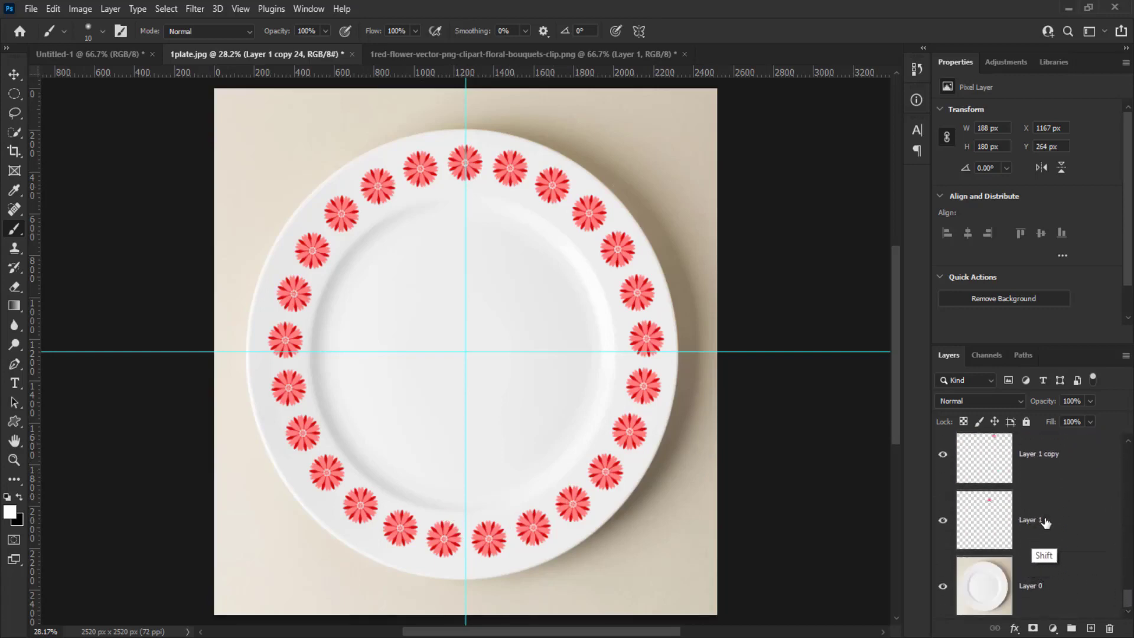
pyautogui.keyDown('shift'); pyautogui.click(1045, 521); pyautogui.keyUp('shift')
pyautogui.hotkey('ctrl', 'e')
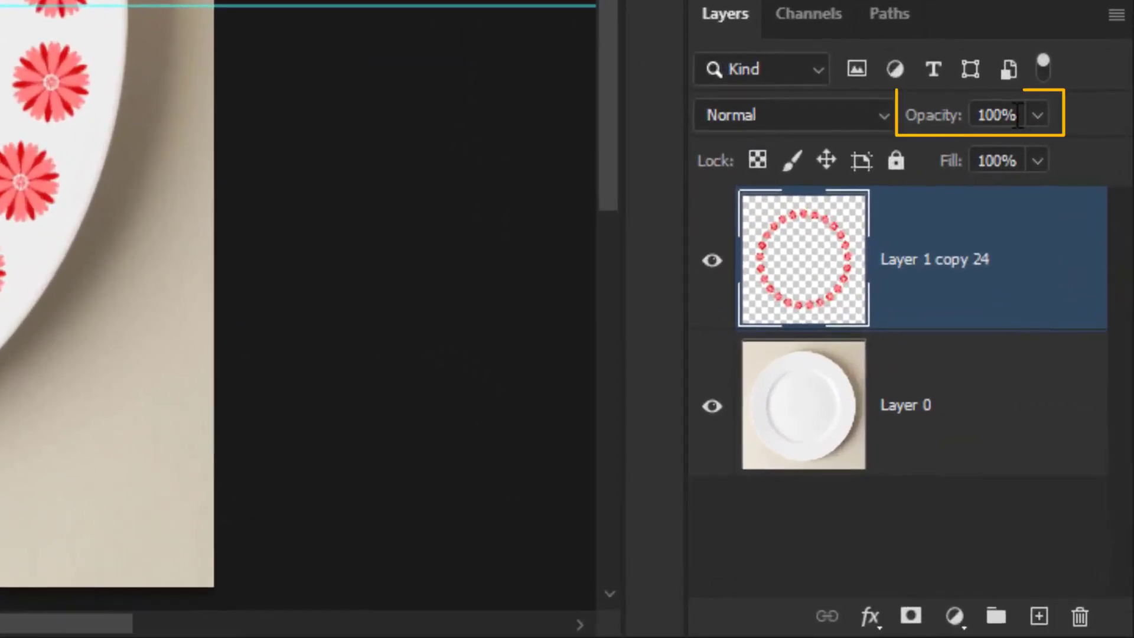
pyautogui.click(952, 114)
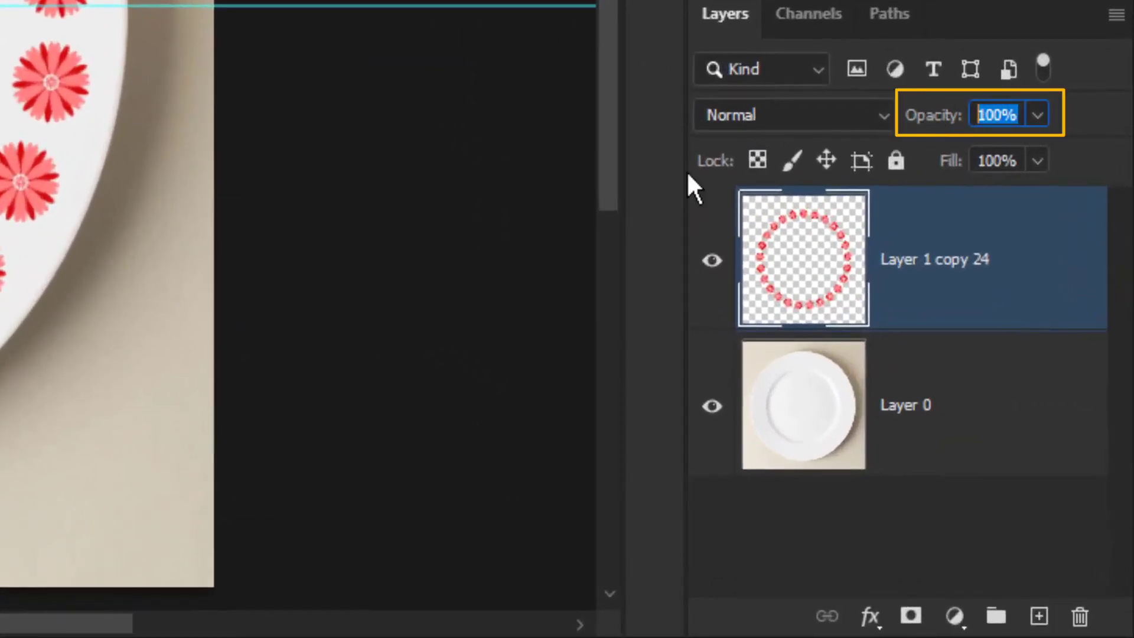
pyautogui.write('60')
pyautogui.press('Return')
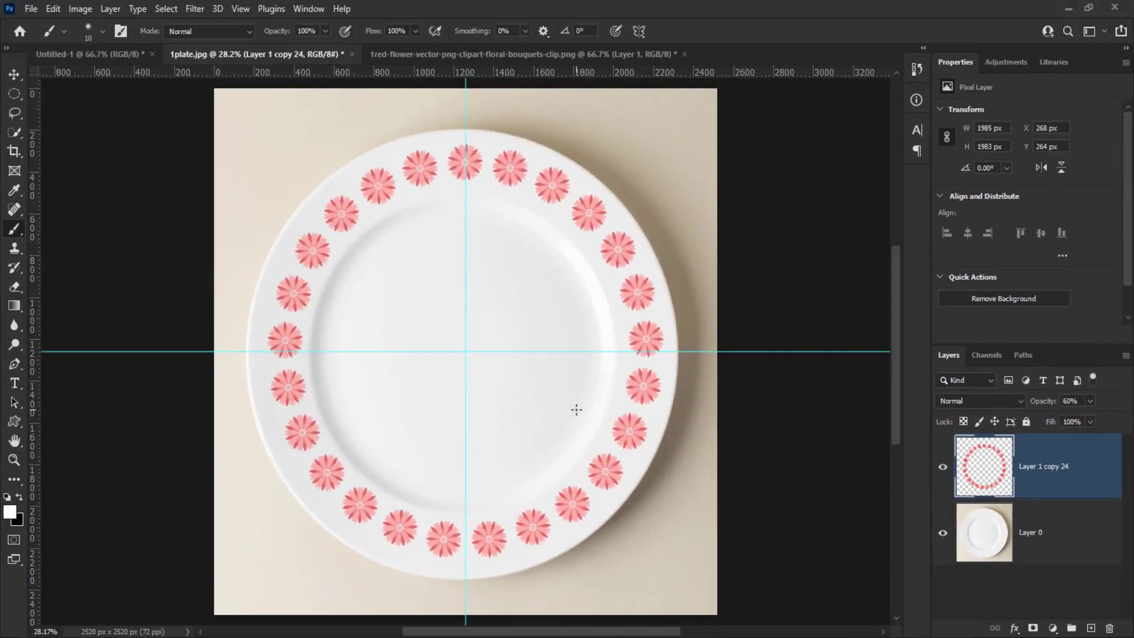
# - Bring the large flower from the red flower document into 1plate.jpg and place it at the plate's centre
pyautogui.click(431, 55)
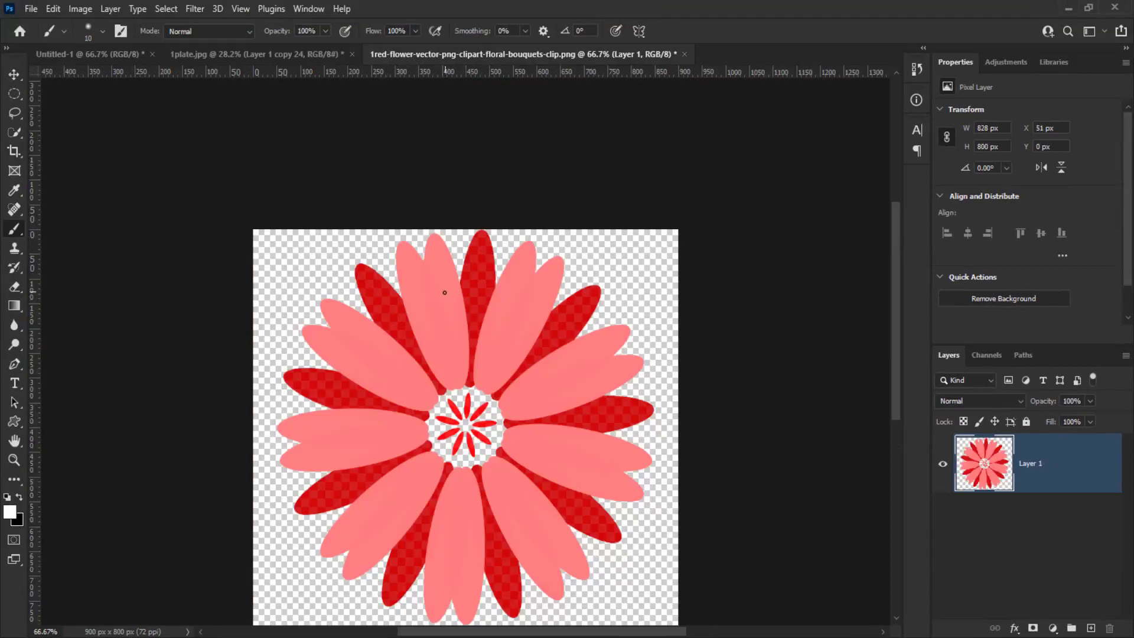
pyautogui.press('v')
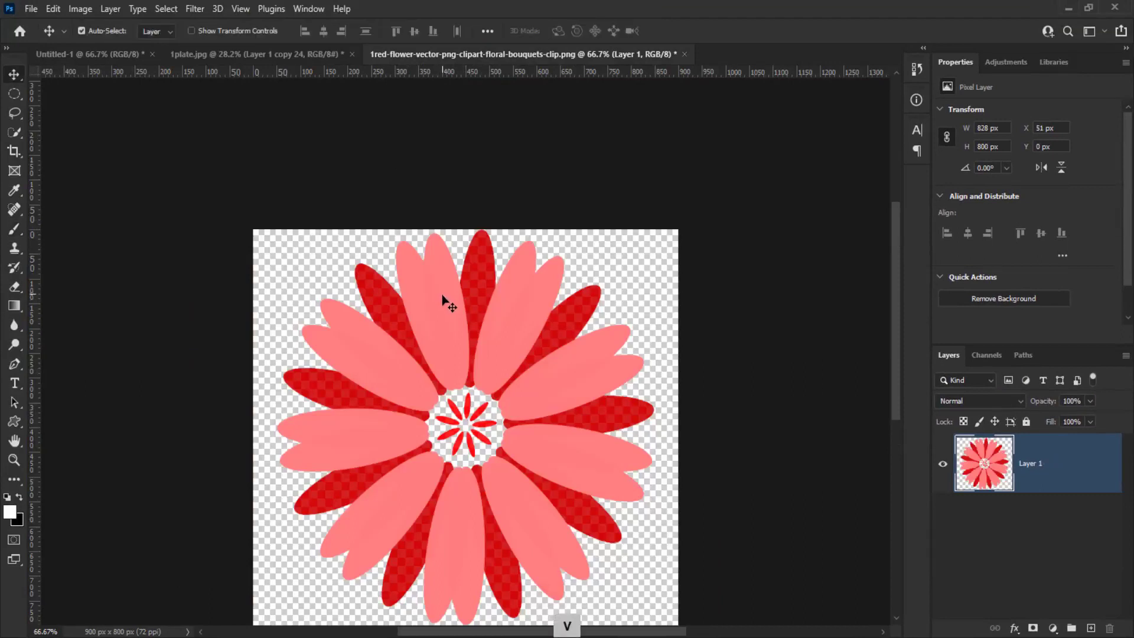
pyautogui.moveTo(445, 301); pyautogui.dragTo(282, 56)
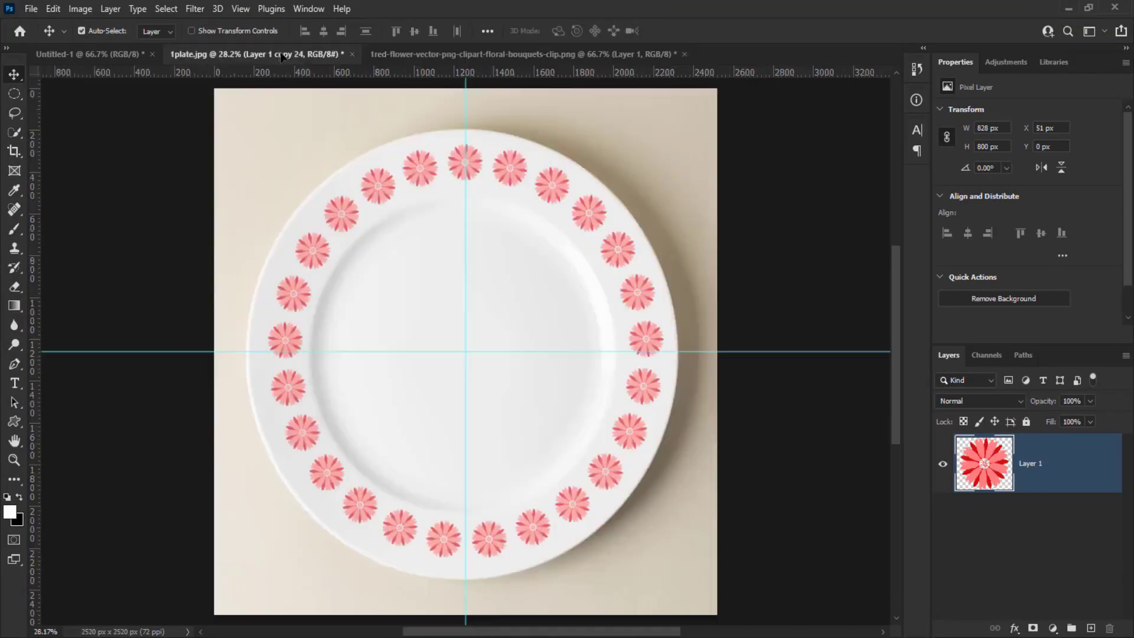
pyautogui.moveTo(473, 324); pyautogui.dragTo(493, 305)
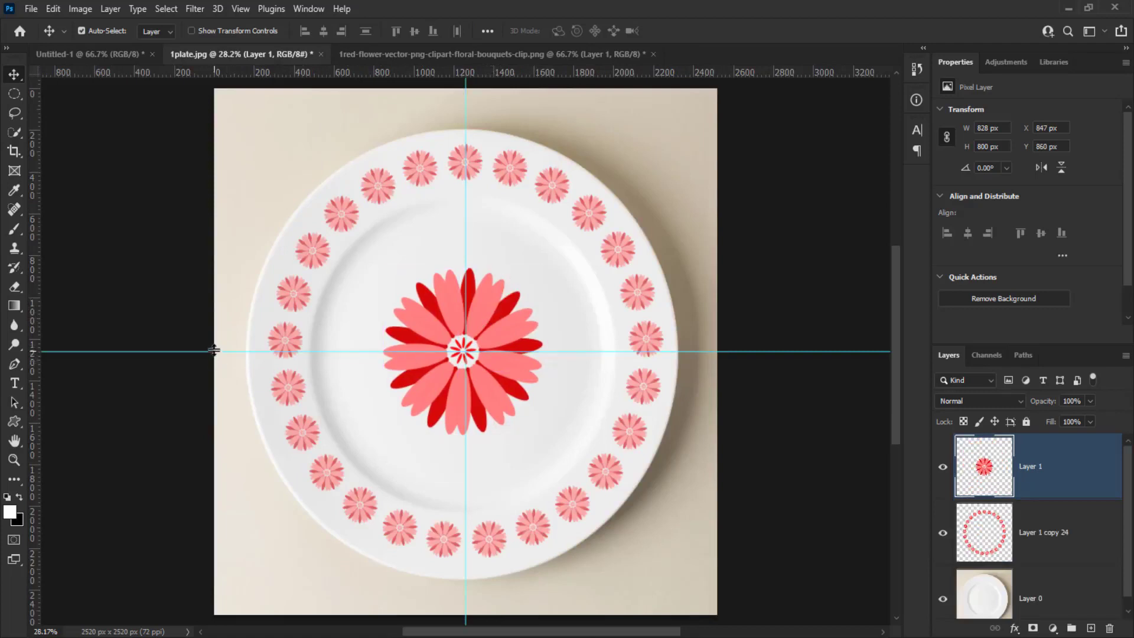
# - Remove the horizontal and vertical guides from the plate image
pyautogui.moveTo(215, 350); pyautogui.dragTo(299, 51)
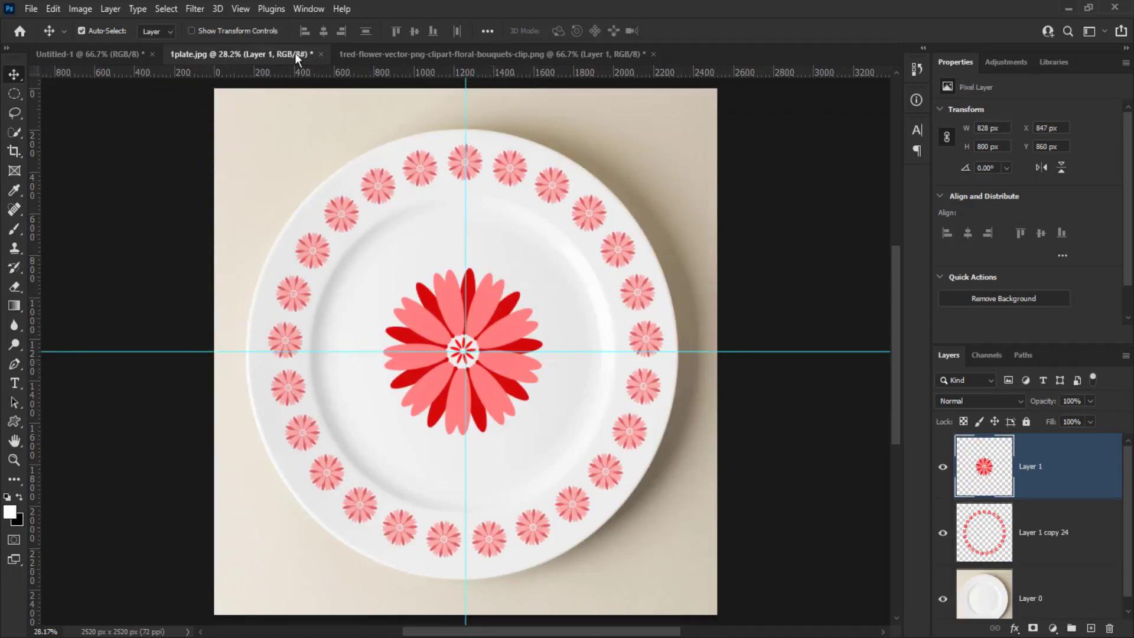
pyautogui.click(465, 101)
pyautogui.moveTo(465, 104); pyautogui.dragTo(26, 171)
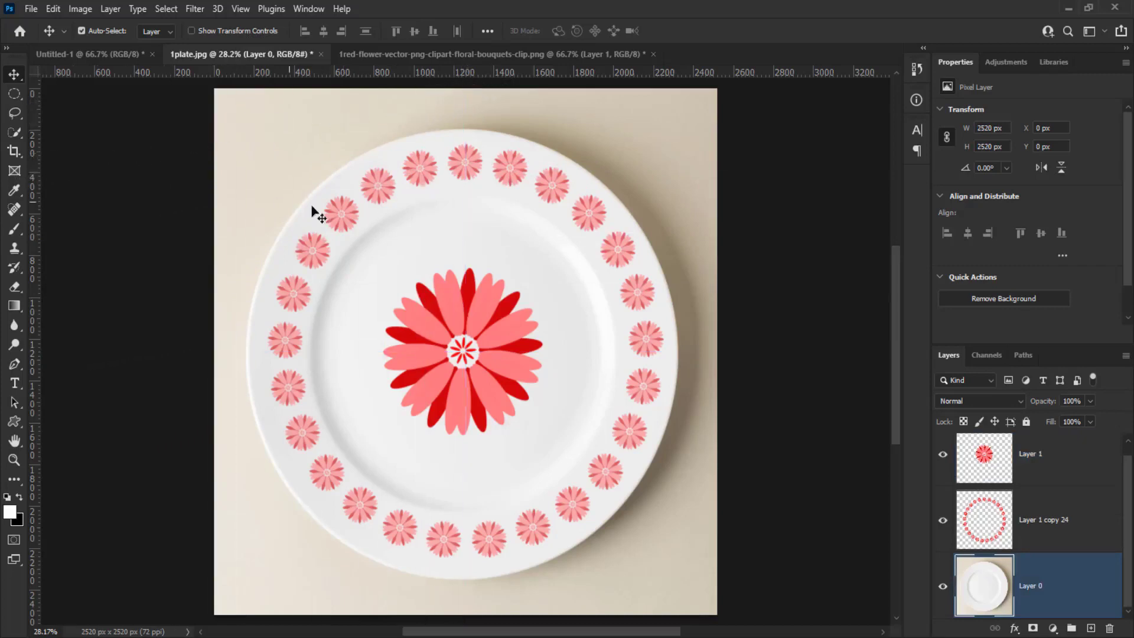
# - Set the opacity of the large centre flower's layer to 60%
pyautogui.click(489, 307)
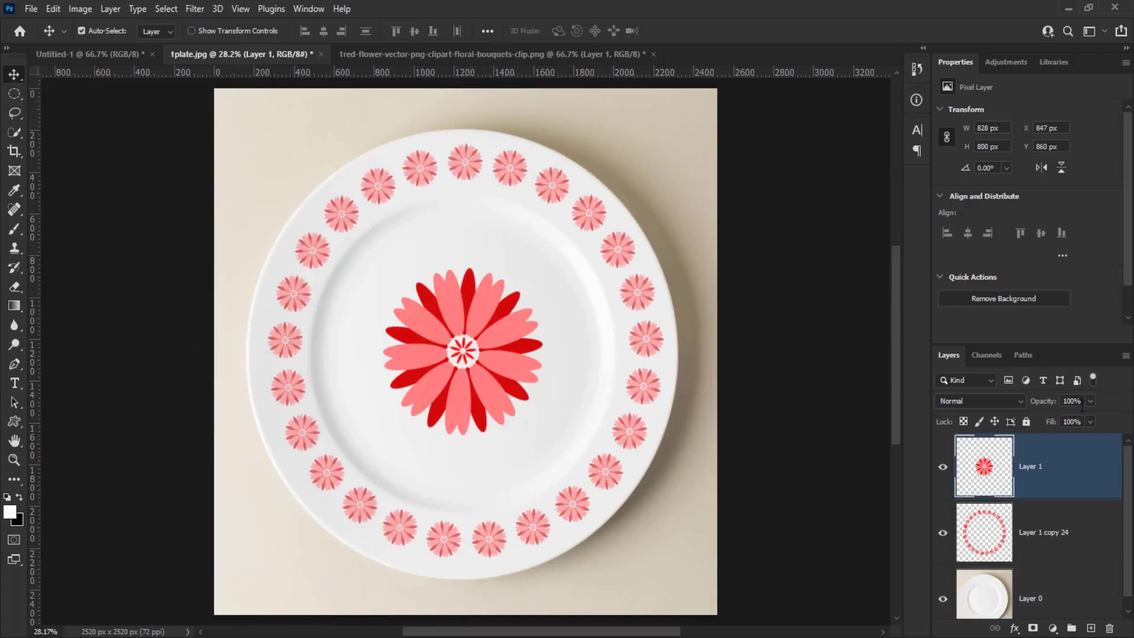
pyautogui.moveTo(1081, 401); pyautogui.dragTo(1071, 398)
pyautogui.write('60')
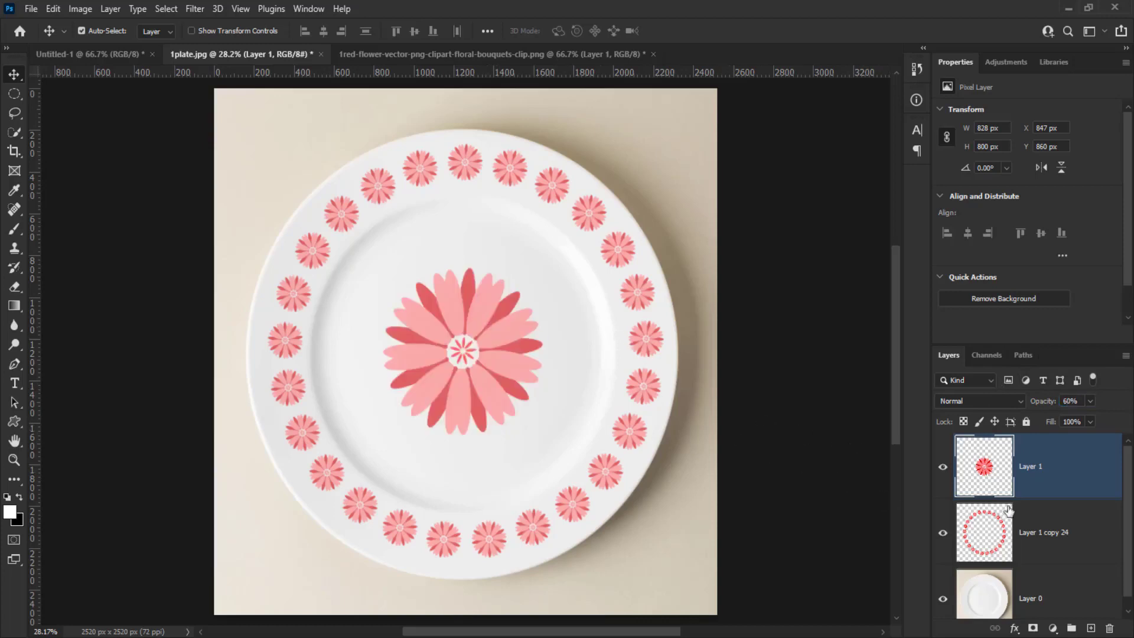
# - Group the centre flower and flower ring layers and set the group's blend mode to Difference
pyautogui.keyDown('ctrl'); pyautogui.click(1034, 531); pyautogui.keyUp('ctrl')
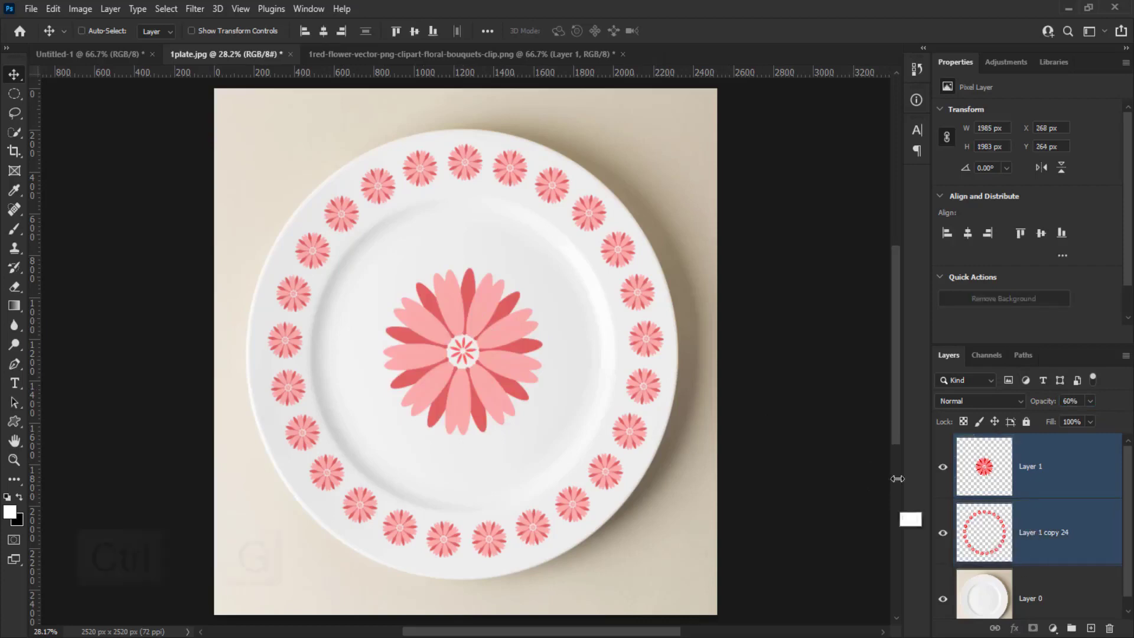
pyautogui.hotkey('ctrl', 'g')
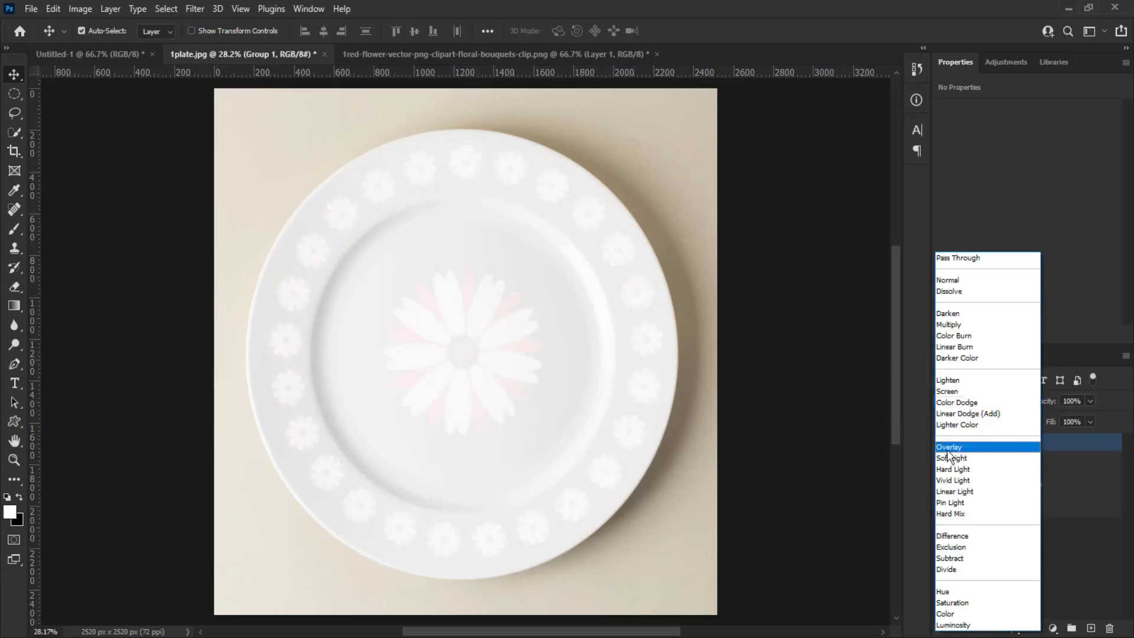
pyautogui.click(961, 535)
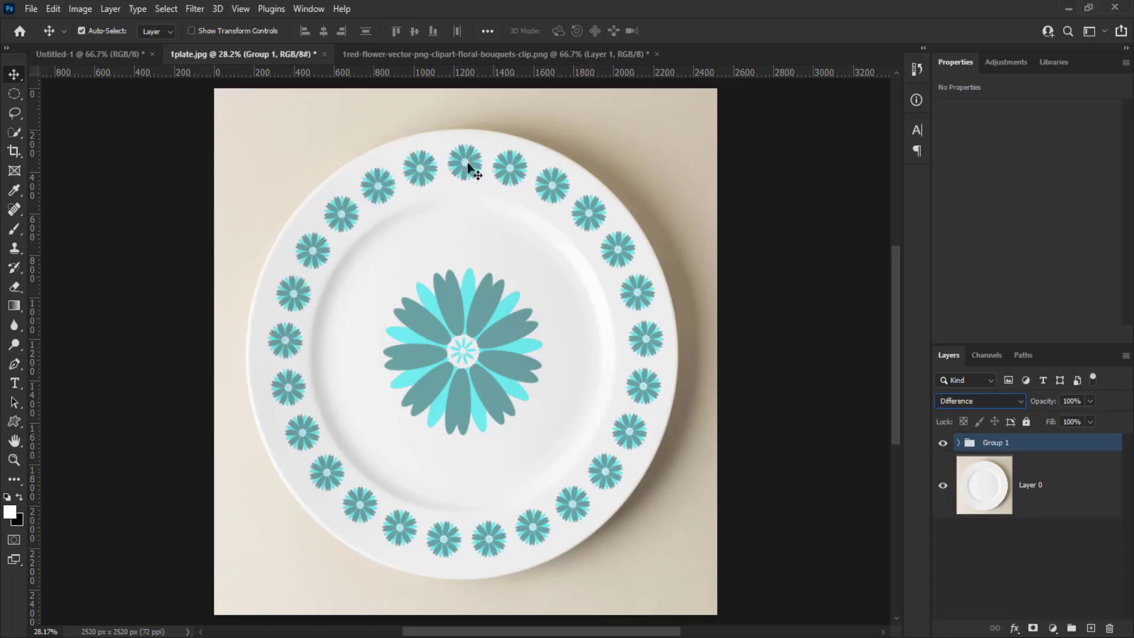
# - With Group 1 hidden, draw an elliptical selection about 64 by 72 px in the plate's upper inner area on a new layer
pyautogui.click(943, 442)
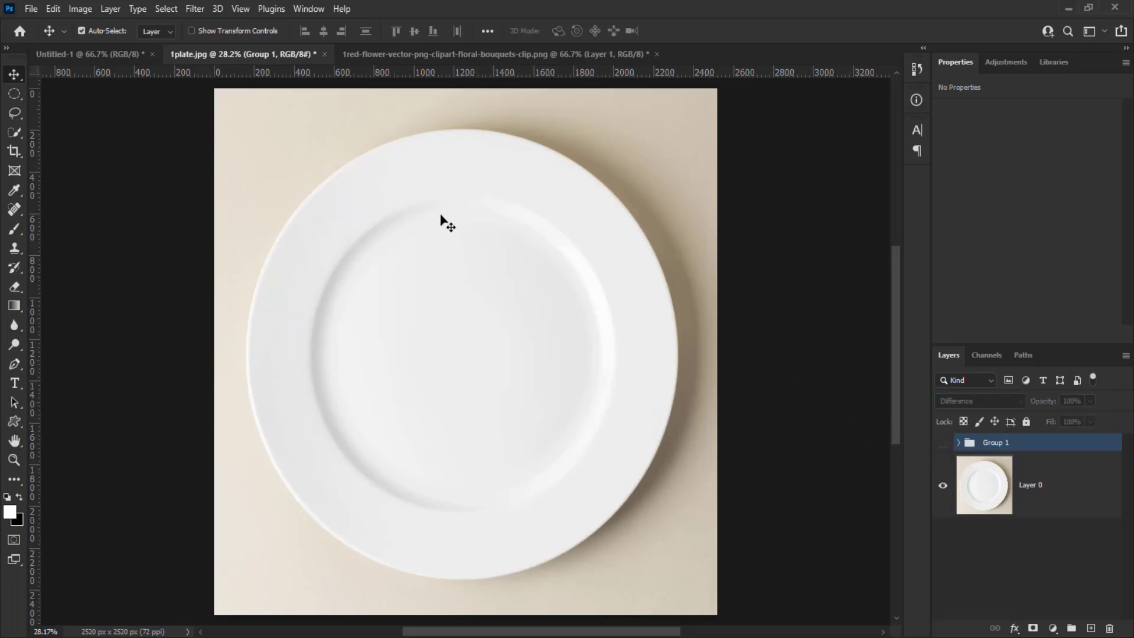
pyautogui.click(1091, 628)
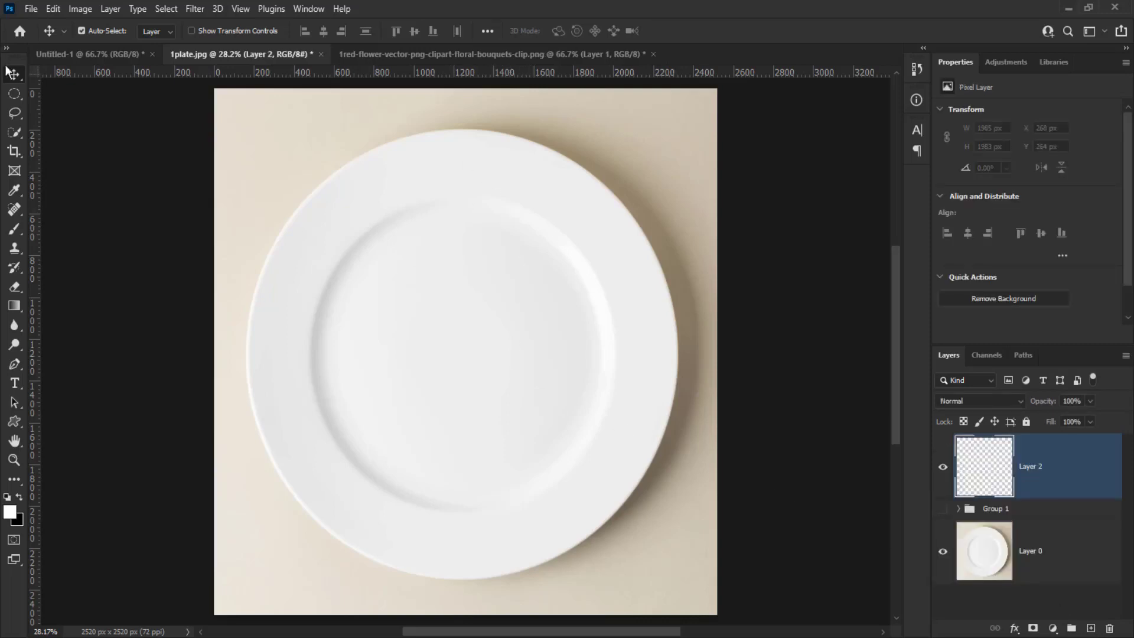
pyautogui.click(16, 95)
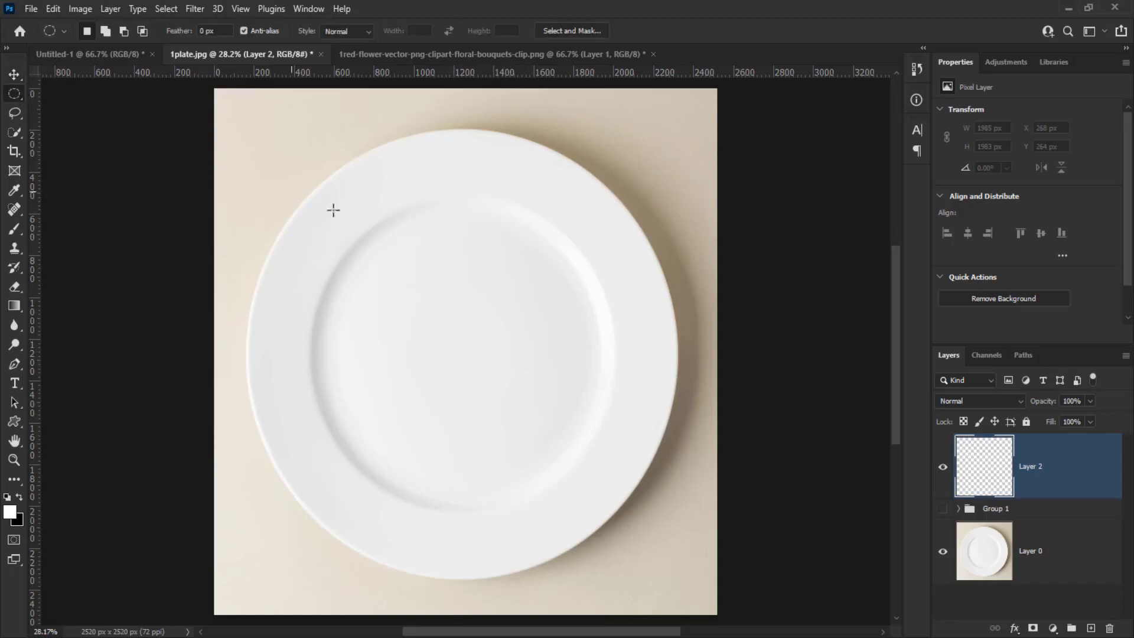
pyautogui.moveTo(432, 248); pyautogui.dragTo(443, 261)
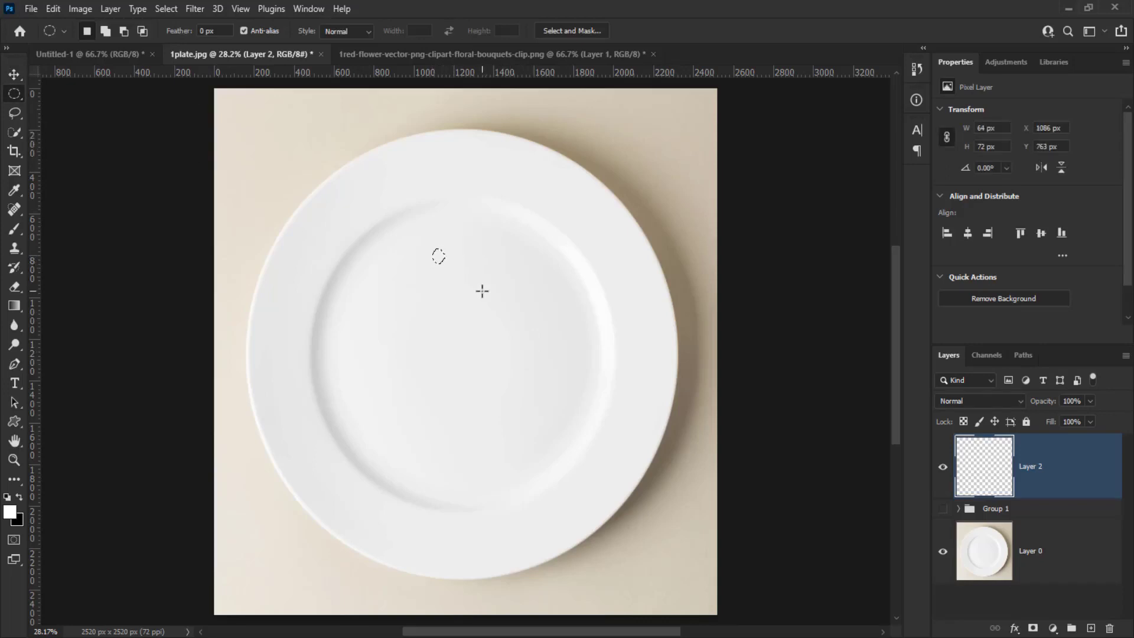
# - Fill the elliptical selection with black on Layer 2 and deselect it
pyautogui.press('x')
pyautogui.hotkey('alt', 'BackSpace')
pyautogui.hotkey('ctrl', 'd')
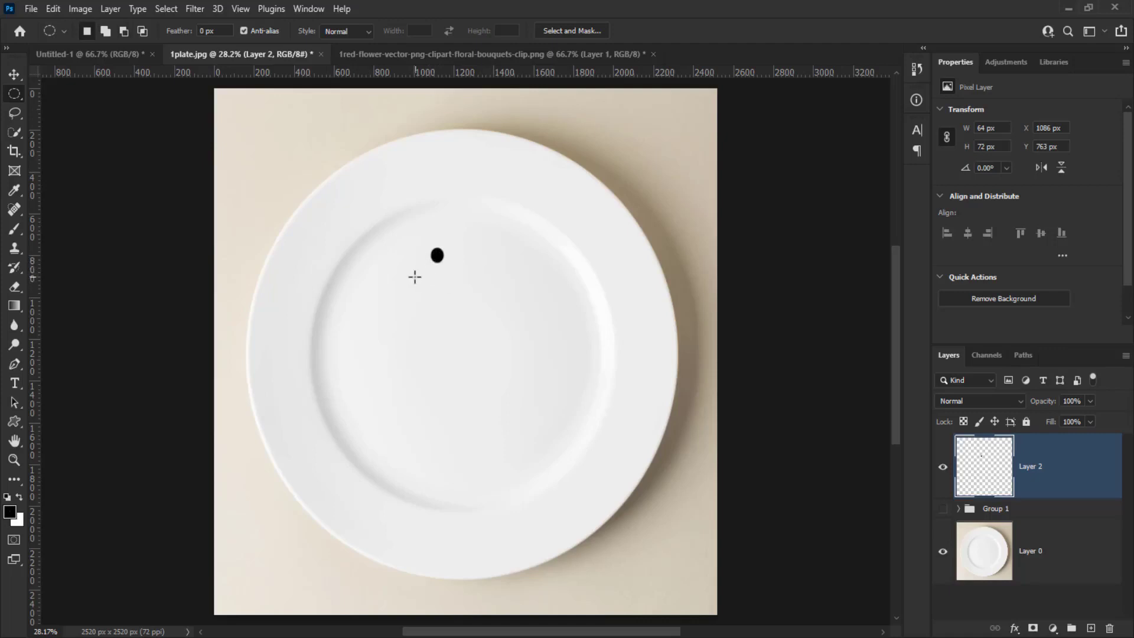
# - Move the black dot to the plate's upper rim at about X 1228, Y 331 px and place two guides crossing at the plate's centre
pyautogui.press('v')
pyautogui.moveTo(440, 259); pyautogui.dragTo(466, 175)
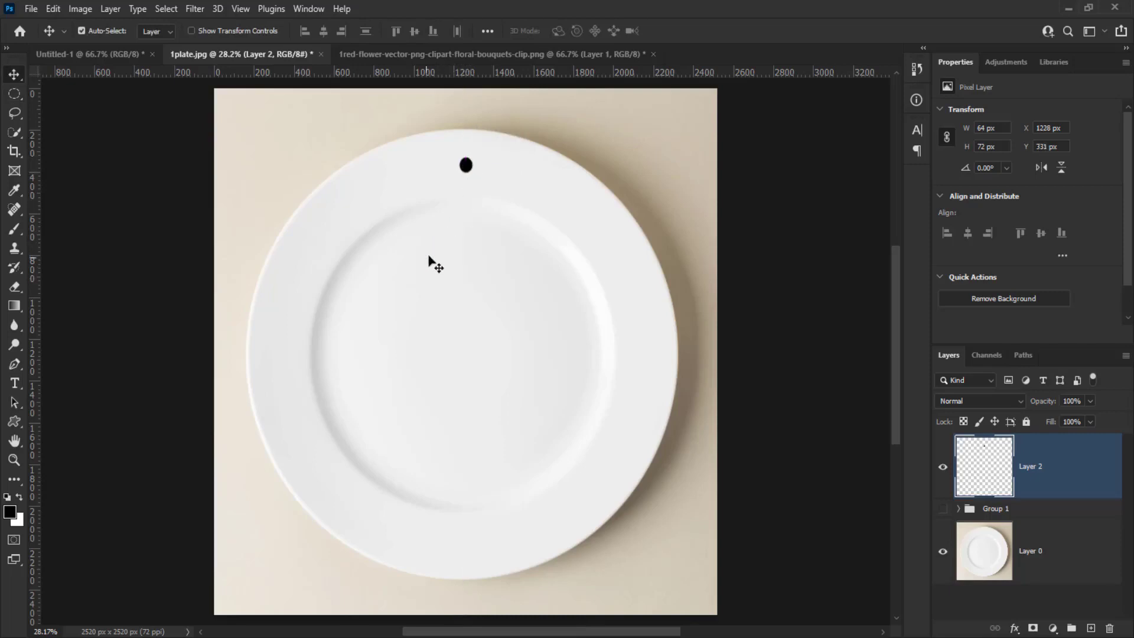
pyautogui.moveTo(420, 75); pyautogui.dragTo(425, 352)
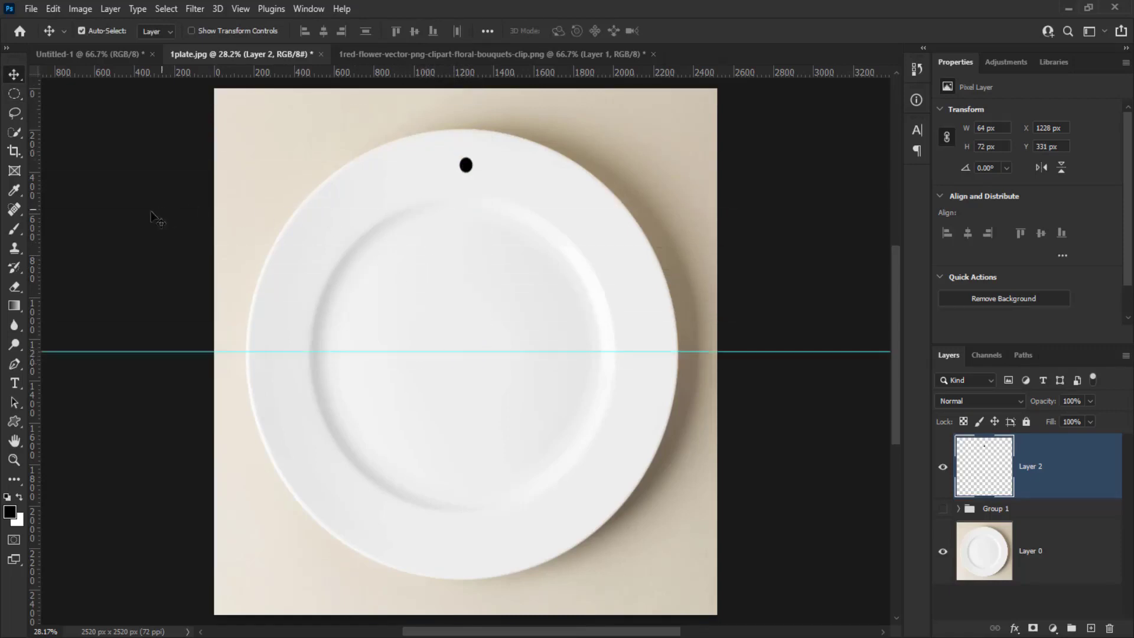
pyautogui.moveTo(39, 253); pyautogui.dragTo(466, 184)
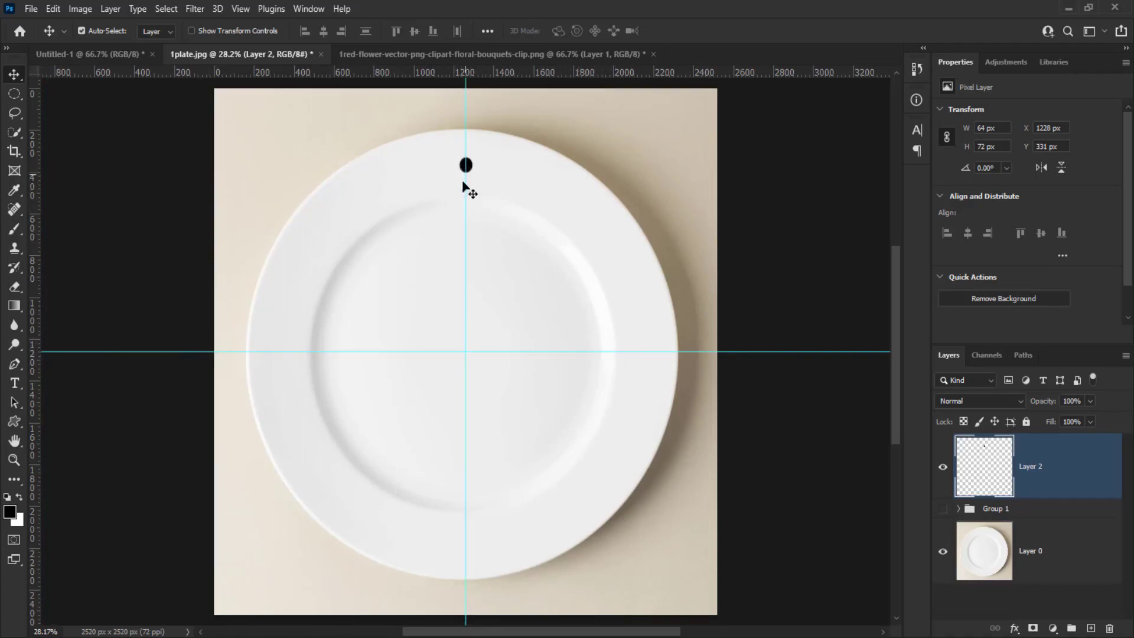
# - Rotate the black dot by 360/30 degrees with its transform reference point at the guides' intersection
pyautogui.press('ctrl')
pyautogui.hotkey('ctrl', 't')
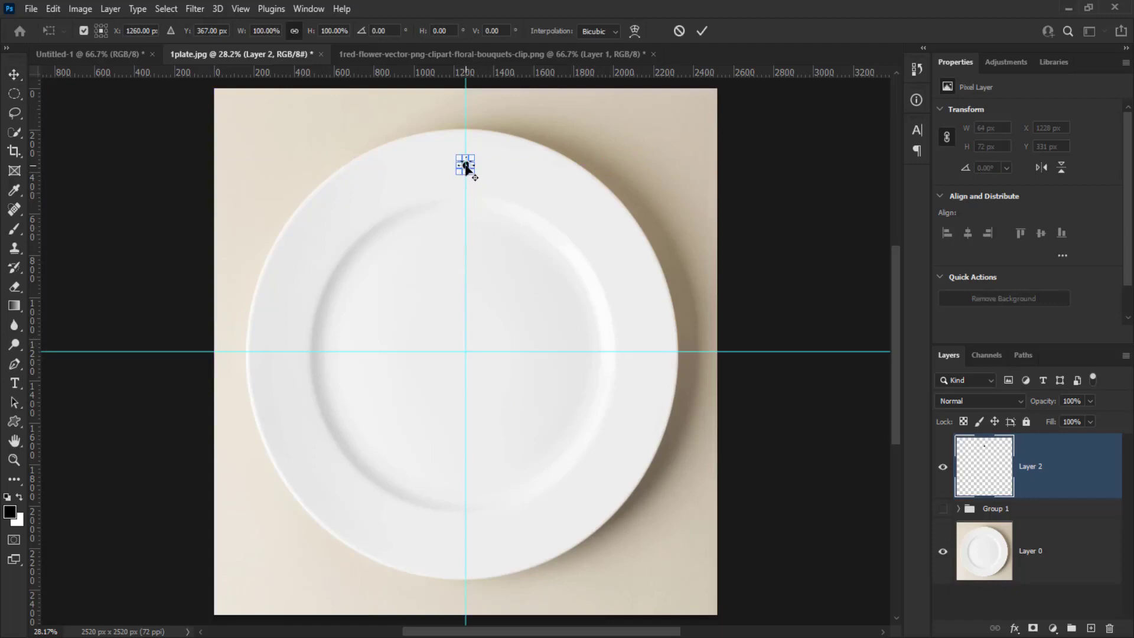
pyautogui.moveTo(466, 166); pyautogui.dragTo(466, 352)
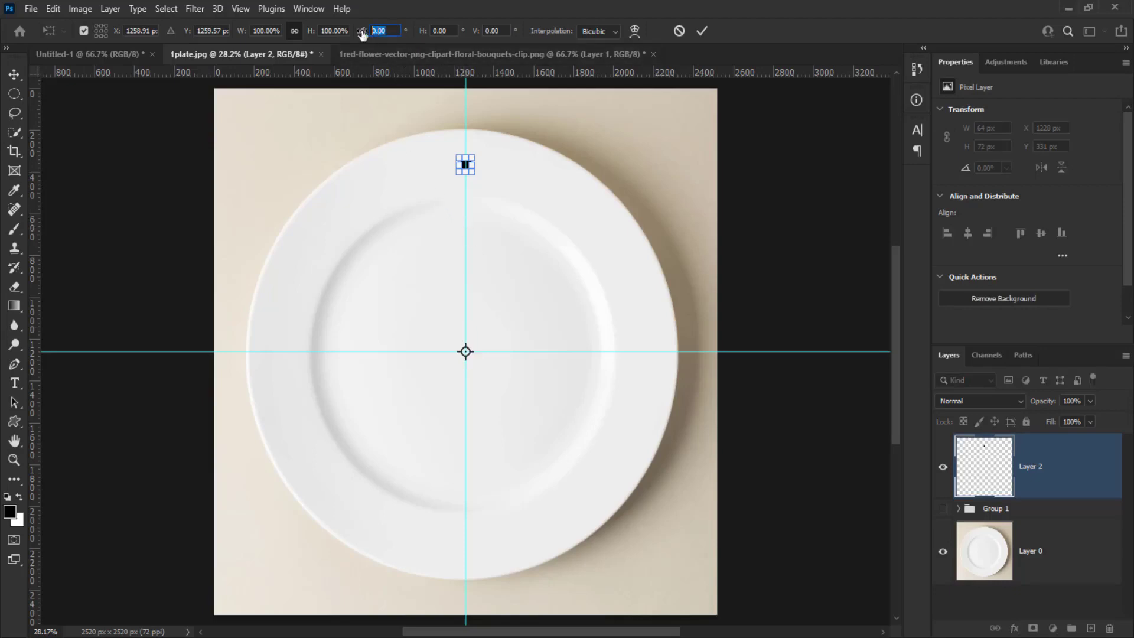
pyautogui.write('360')
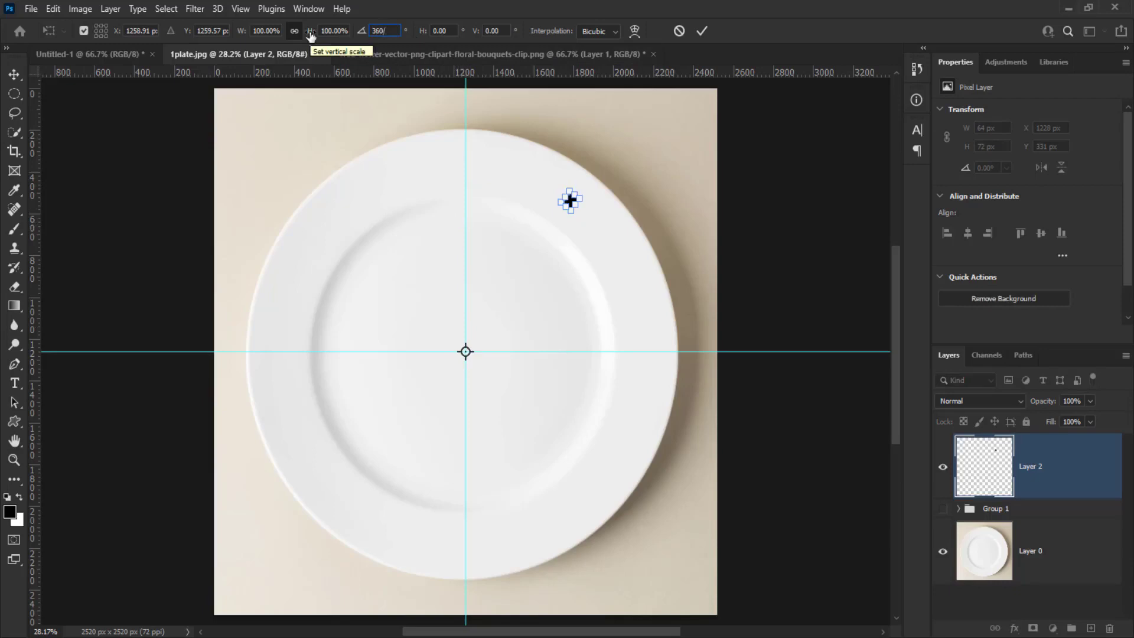
pyautogui.write('/30')
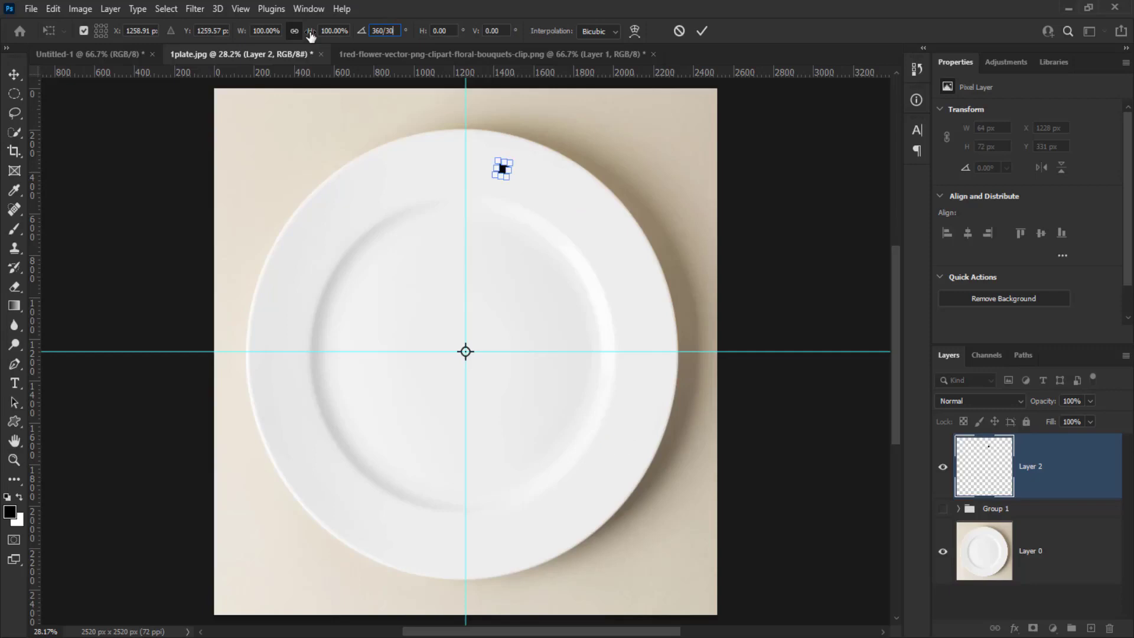
pyautogui.press('Return')
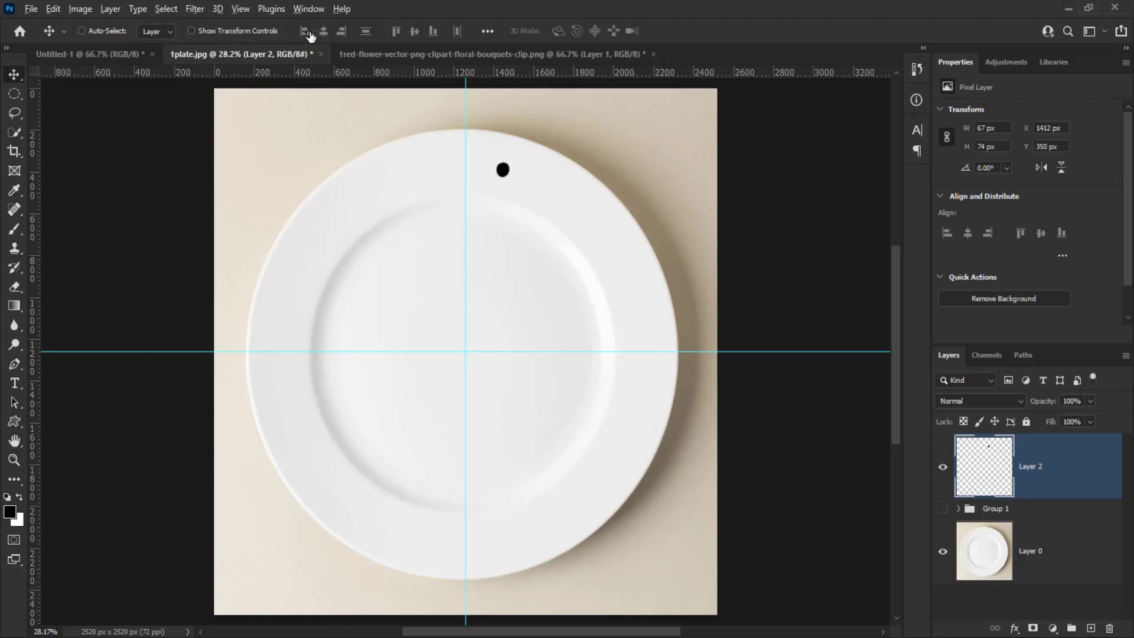
# - Repeat the rotation on 29 duplicates of the dot to complete a ring around the plate's rim
pyautogui.hotkey('ctrl', 'alt', 'shift', 't')
pyautogui.hotkey('ctrl', 'alt', 'shift', 't')
pyautogui.hotkey('ctrl', 'alt', 'shift', 't')
pyautogui.hotkey('ctrl', 'alt', 'shift', 't')
pyautogui.hotkey('ctrl', 'alt', 'shift', 't')
pyautogui.hotkey('ctrl', 'alt', 'shift', 't')
pyautogui.hotkey('ctrl', 'alt', 'shift', 't')
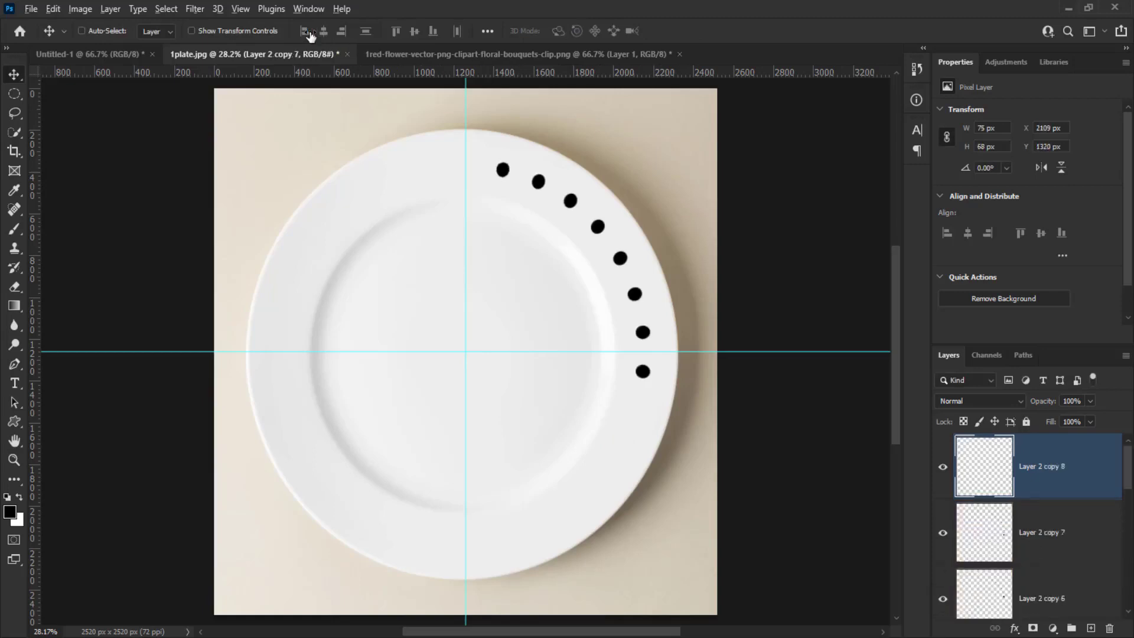
pyautogui.hotkey('ctrl', 'alt', 'shift', 't')
pyautogui.hotkey('ctrl', 'alt', 'shift', 't')
pyautogui.hotkey('ctrl', 'alt', 'shift', 't')
pyautogui.hotkey('ctrl', 'alt', 'shift', 't')
pyautogui.hotkey('ctrl', 'alt', 'shift', 't')
pyautogui.hotkey('ctrl', 'alt', 'shift', 't')
pyautogui.hotkey('ctrl', 'alt', 'shift', 't')
pyautogui.hotkey('ctrl', 'alt', 'shift', 't')
pyautogui.hotkey('ctrl', 'alt', 'shift', 't')
pyautogui.hotkey('ctrl', 'alt', 'shift', 't')
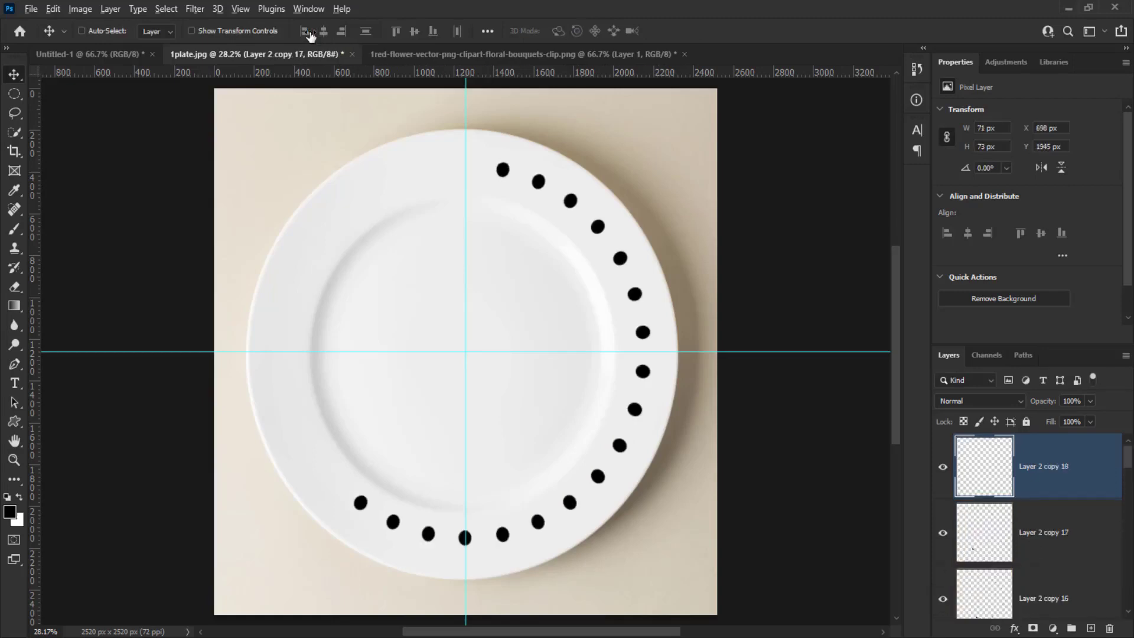
pyautogui.hotkey('ctrl', 'alt', 'shift', 't')
pyautogui.hotkey('ctrl', 'alt', 'shift', 't')
pyautogui.hotkey('ctrl', 'alt', 'shift', 't')
pyautogui.hotkey('ctrl', 'alt', 'shift', 't')
pyautogui.hotkey('ctrl', 'alt', 'shift', 't')
pyautogui.hotkey('ctrl', 'alt', 'shift', 't')
pyautogui.hotkey('ctrl', 'alt', 'shift', 't')
pyautogui.hotkey('ctrl', 'alt', 'shift', 't')
pyautogui.hotkey('ctrl', 'alt', 'shift', 't')
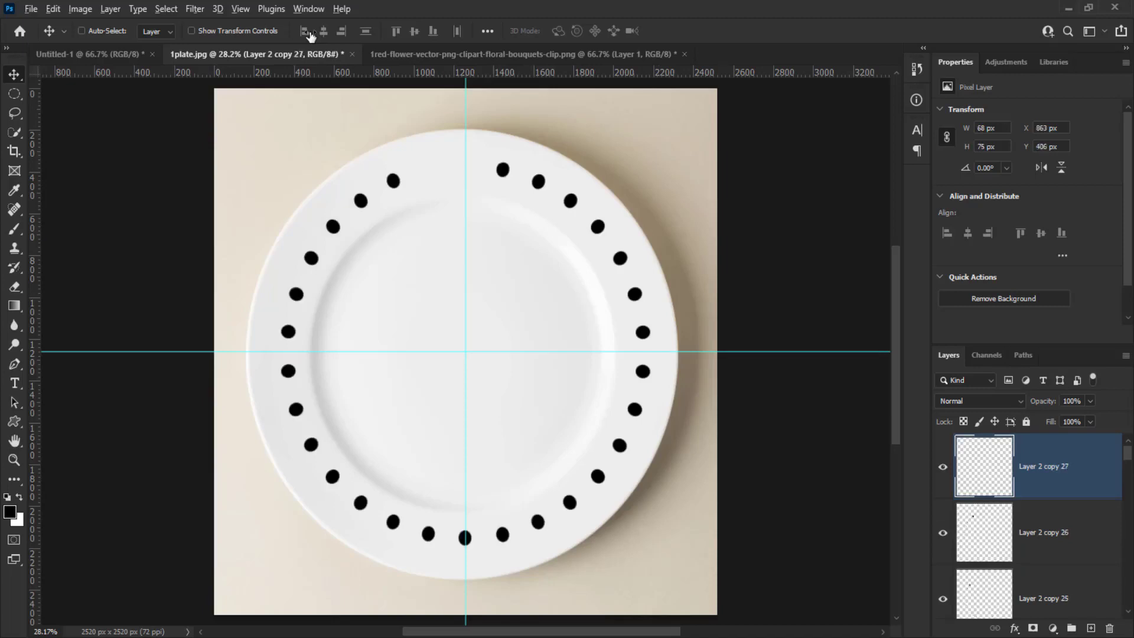
pyautogui.hotkey('ctrl', 'alt', 'shift', 't')
pyautogui.hotkey('ctrl', 'alt', 'shift', 't')
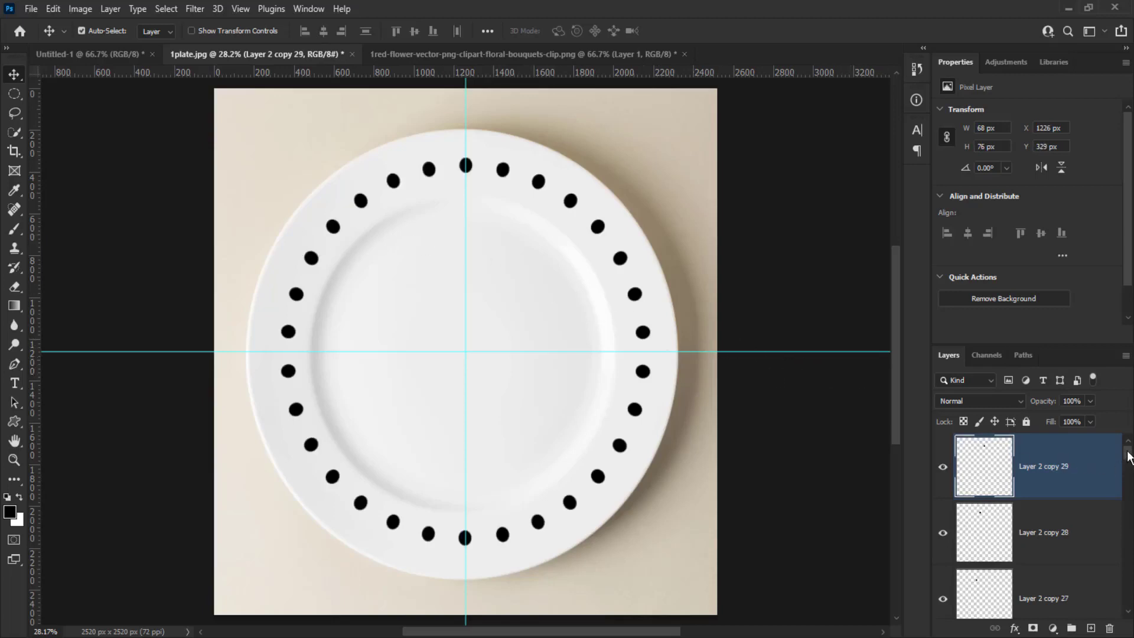
# - Merge all the dot layers into a single layer and set its opacity to 60%
pyautogui.moveTo(1130, 454); pyautogui.dragTo(1123, 612)
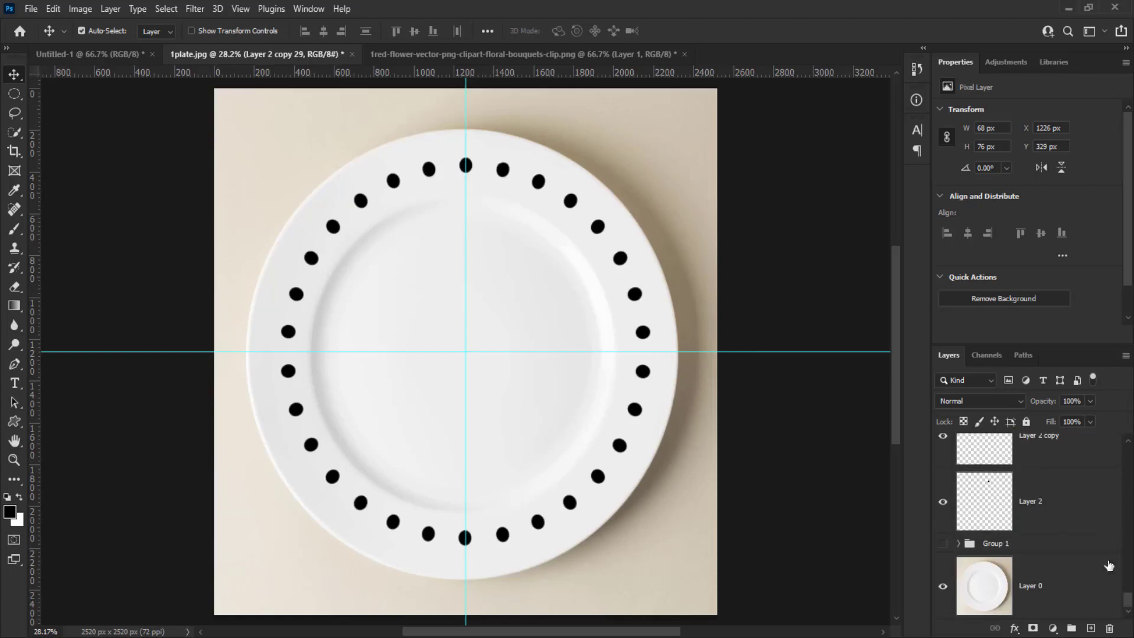
pyautogui.keyDown('shift'); pyautogui.click(1027, 503); pyautogui.keyUp('shift')
pyautogui.hotkey('ctrl', 'e')
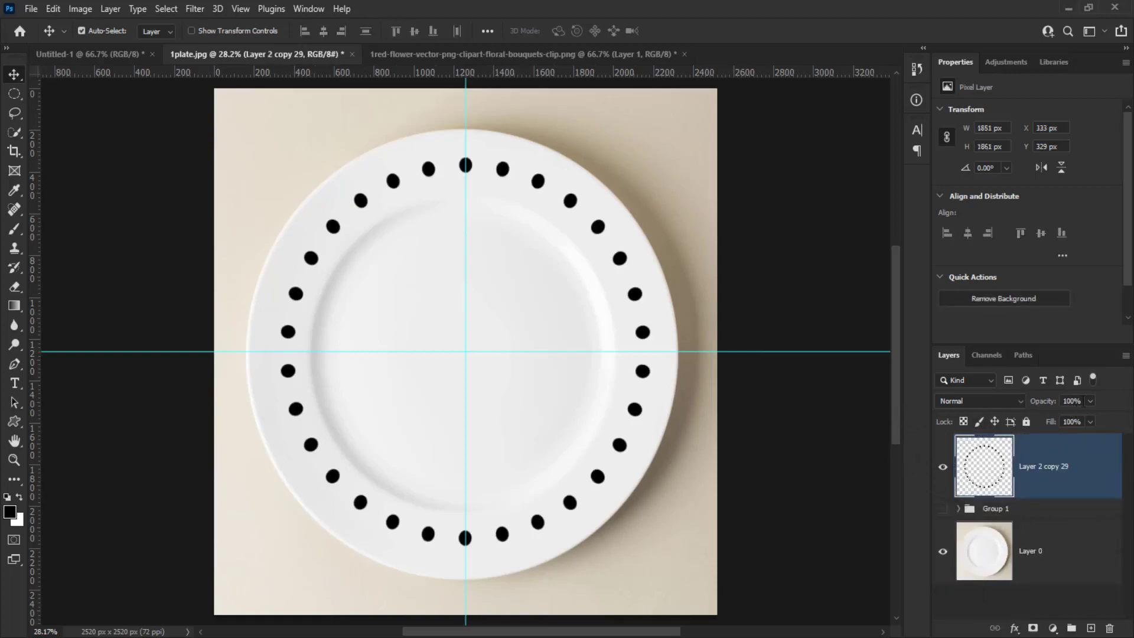
pyautogui.click(1072, 400)
pyautogui.write('60')
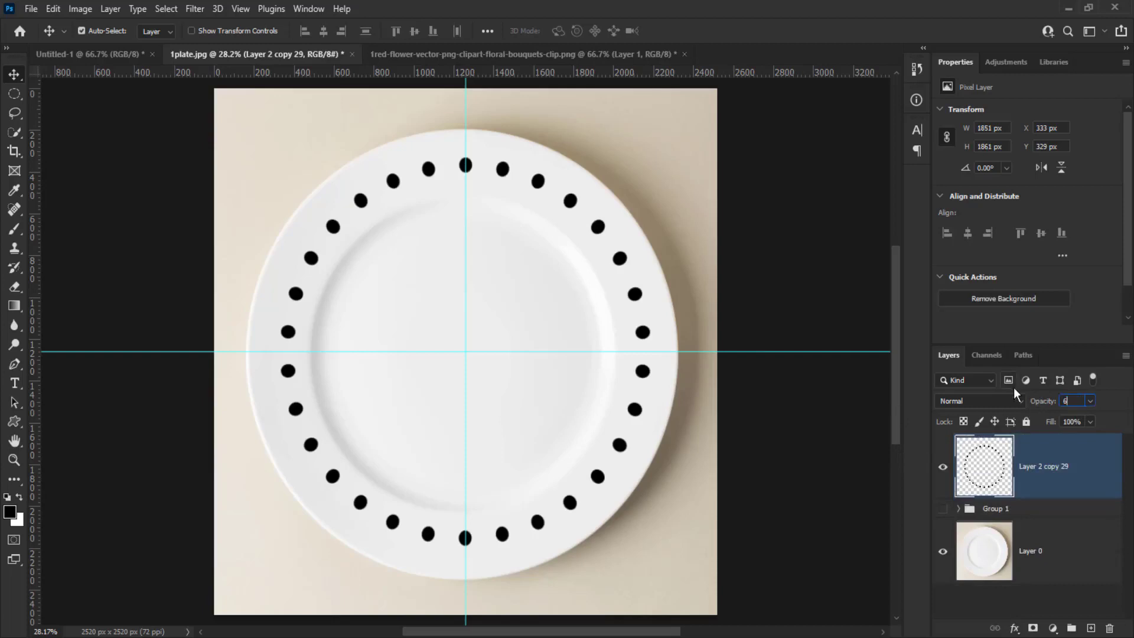